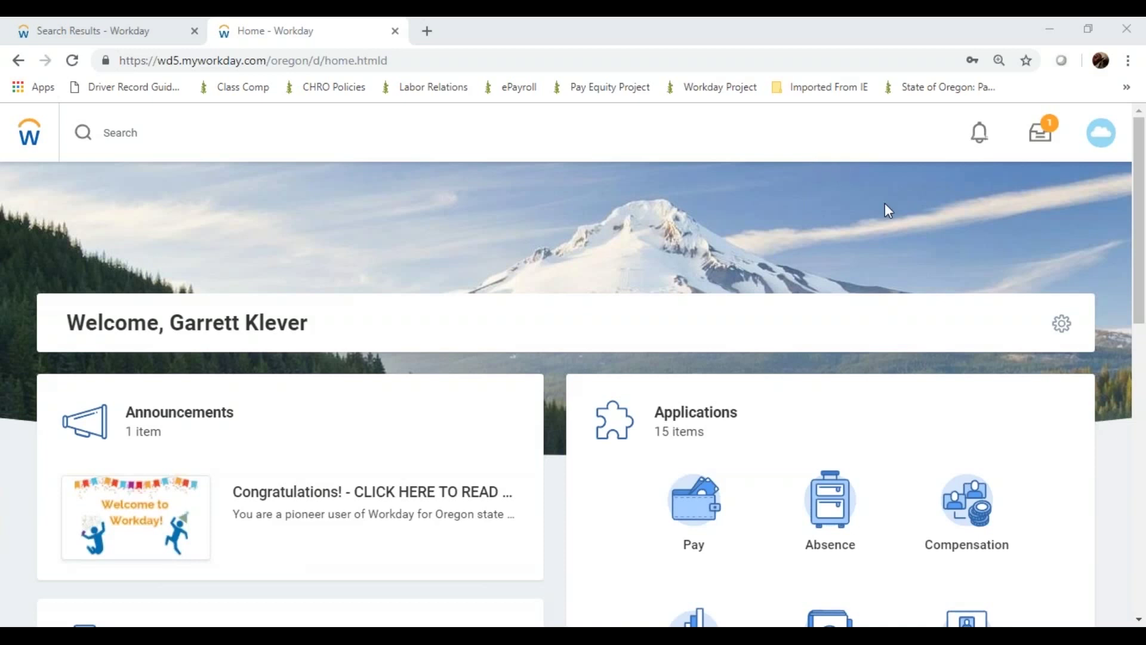
# Look over the Pay actions, then open Add Federal Withholding Elections from the 'federal' search results
pyautogui.click(685, 477)
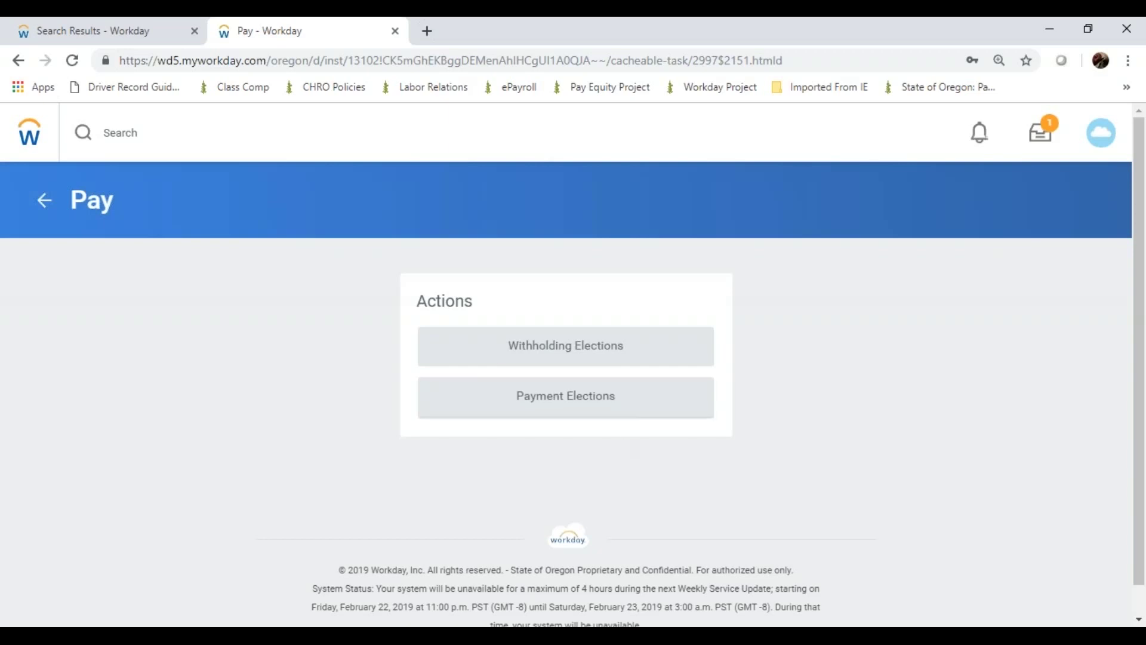
pyautogui.click(85, 27)
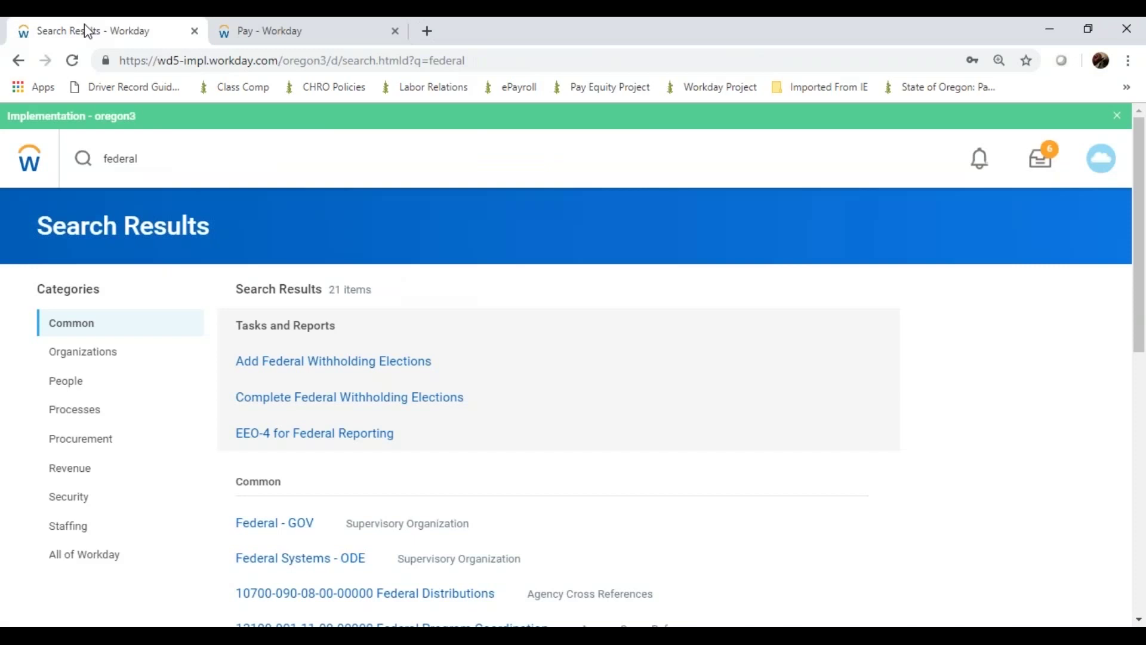
pyautogui.click(300, 362)
pyautogui.click(266, 363)
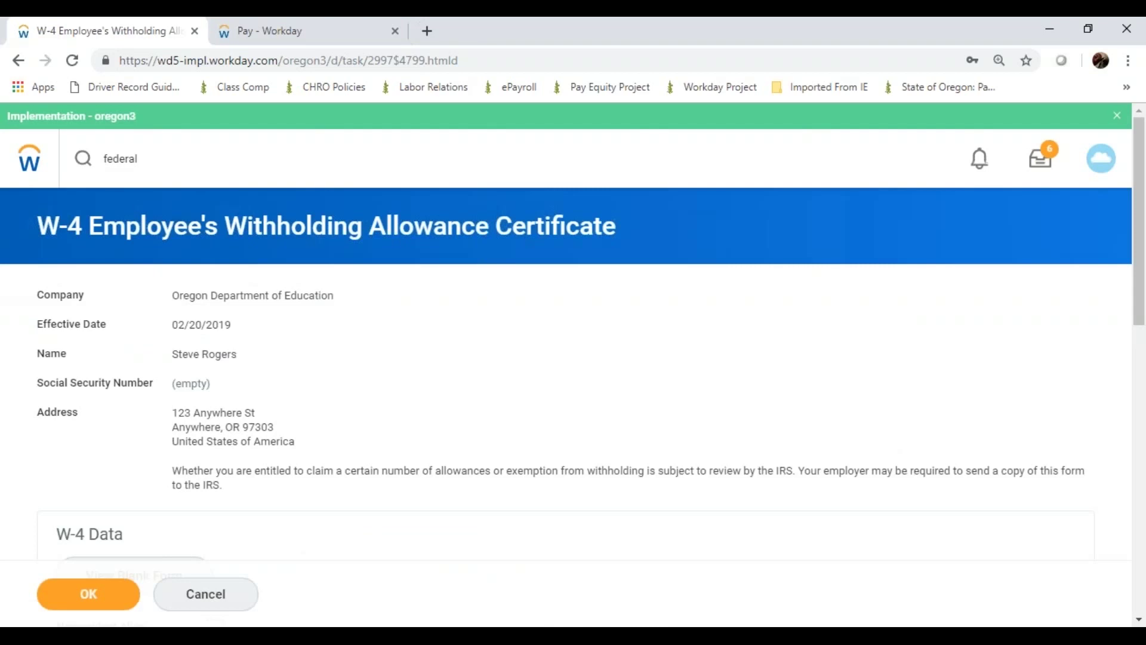
# Scroll down the W-4 form and keep Marital Status as Single
pyautogui.scroll(-2, 573, 359)
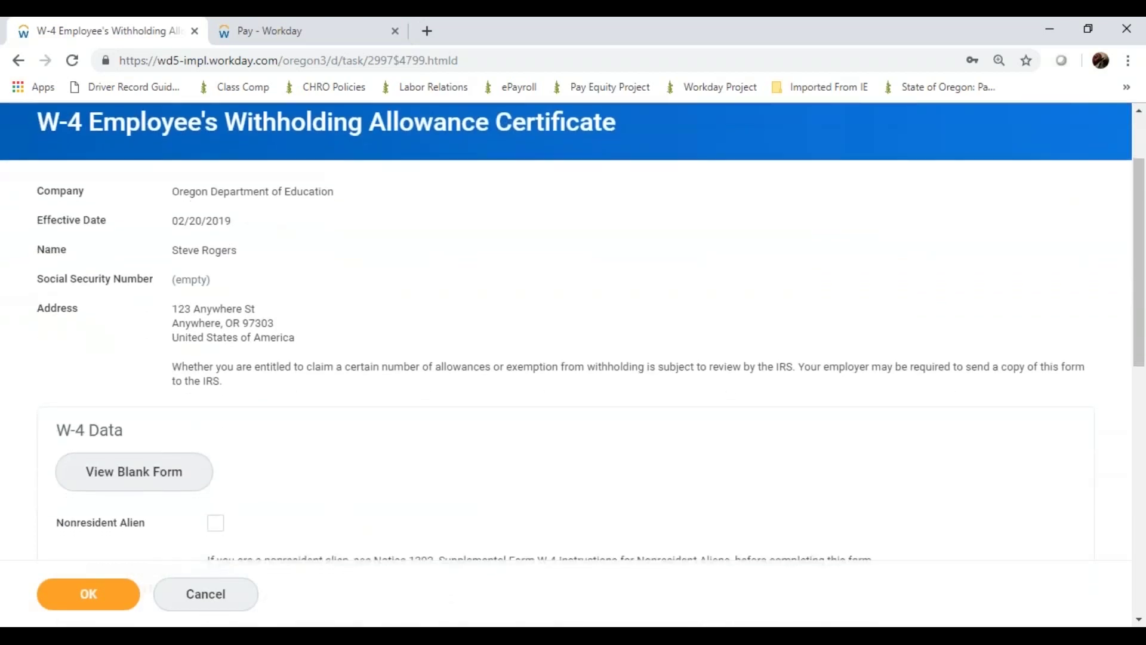
pyautogui.scroll(-3, 573, 334)
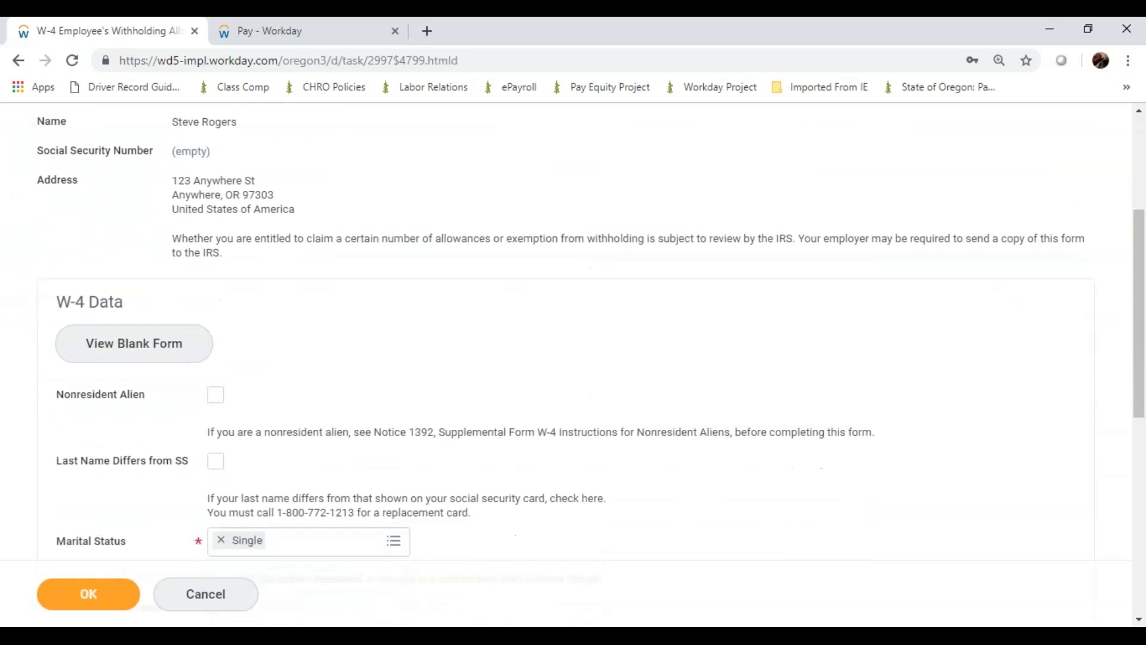
pyautogui.scroll(-2, 573, 335)
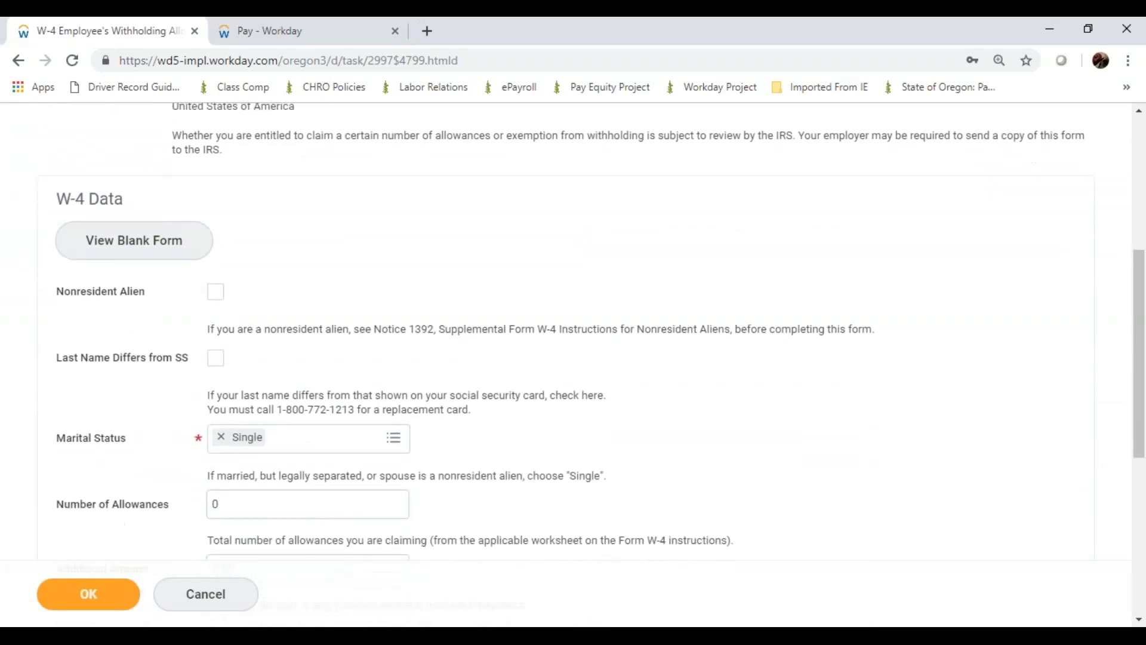
pyautogui.scroll(-2, 573, 334)
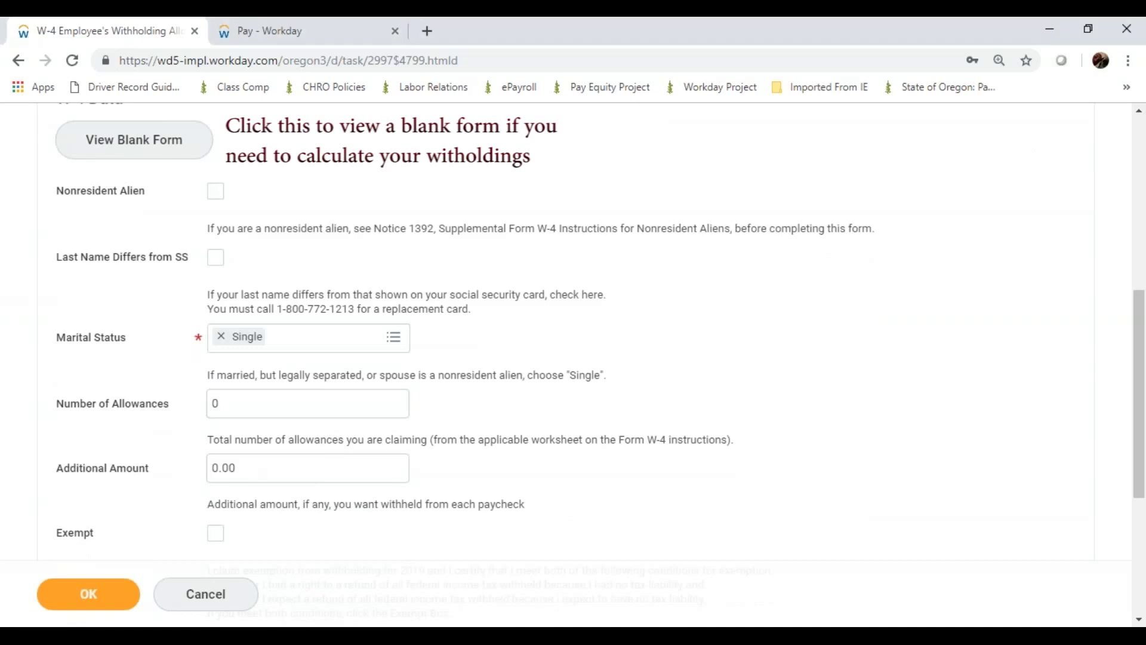
pyautogui.scroll(-2, 573, 334)
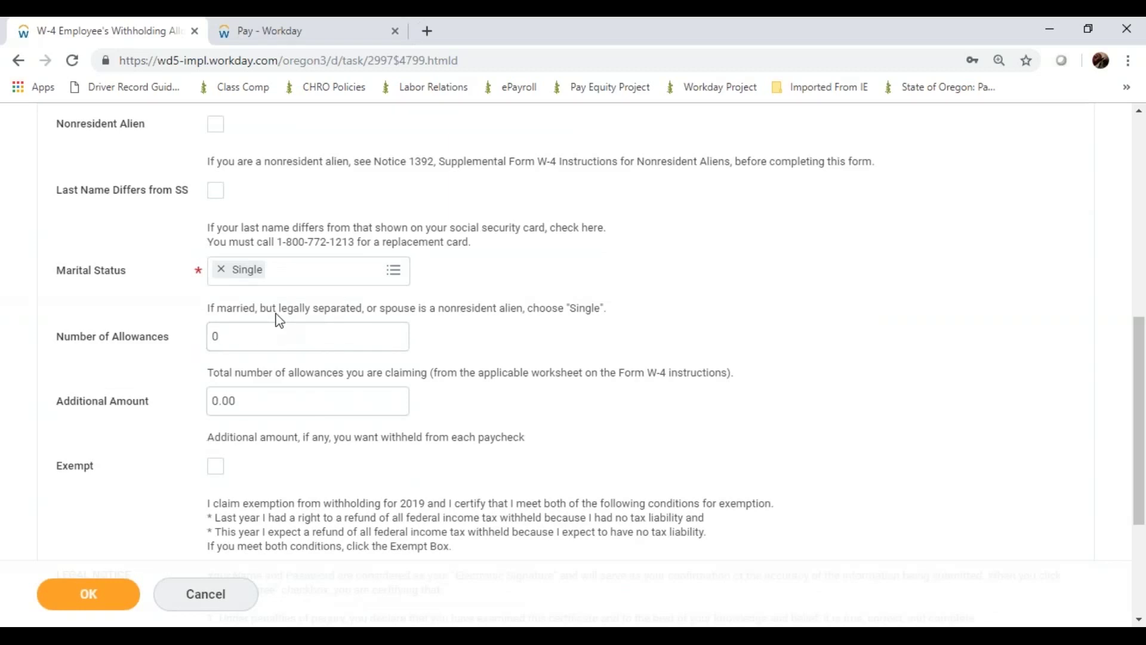
pyautogui.click(280, 274)
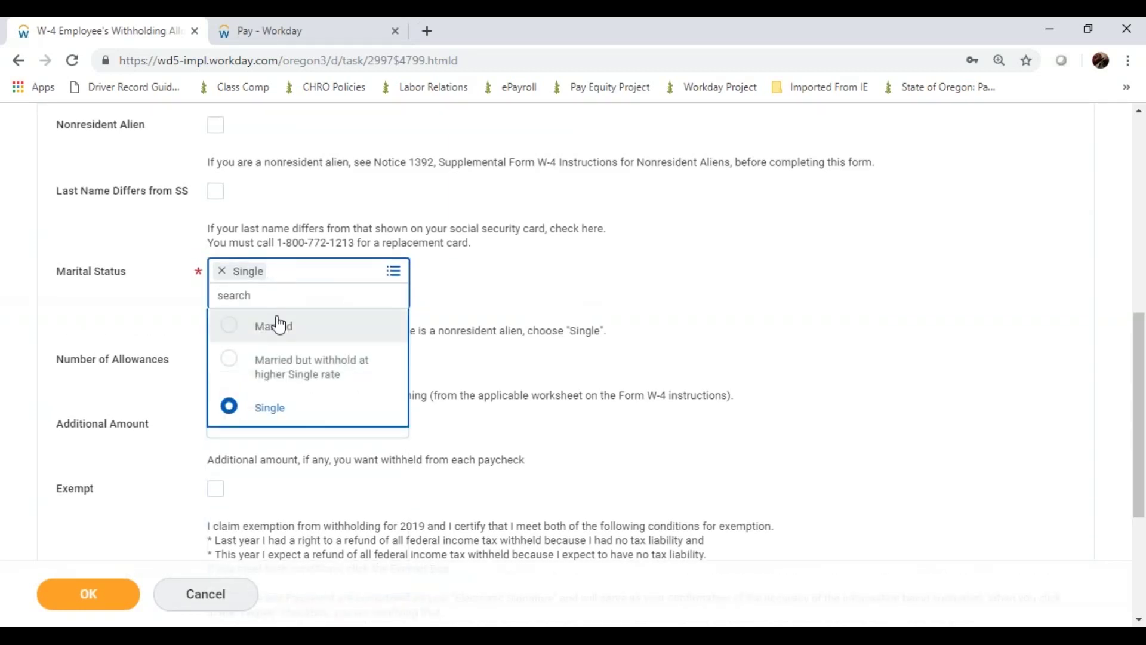
pyautogui.click(273, 409)
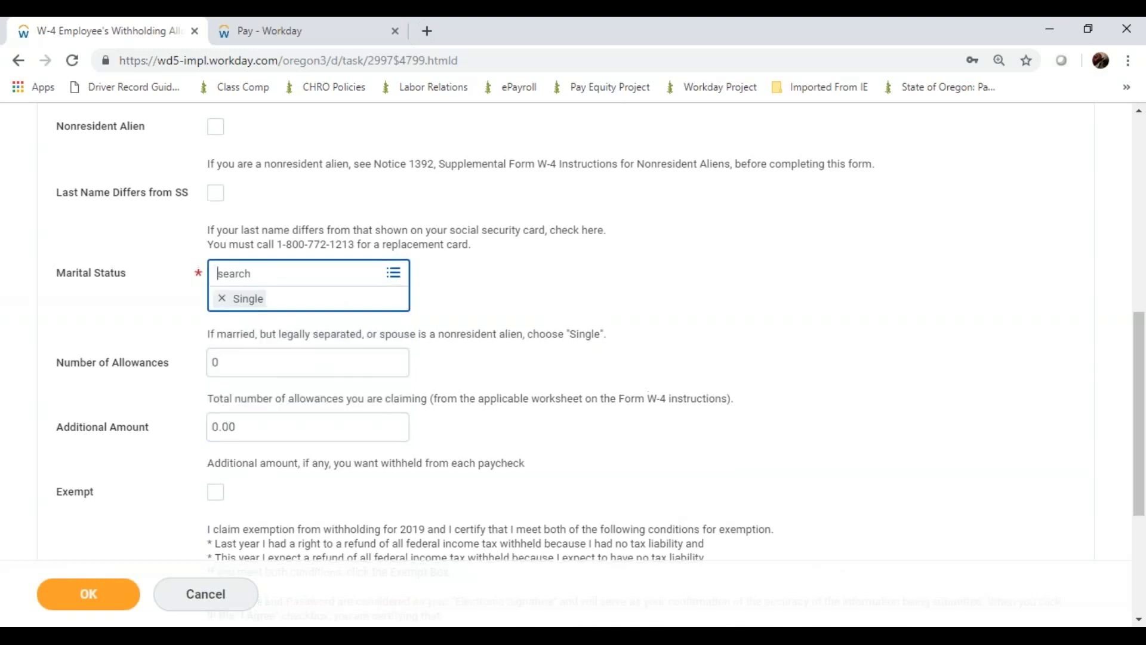
# Change Number of Allowances from 0 to 2
pyautogui.click(243, 360)
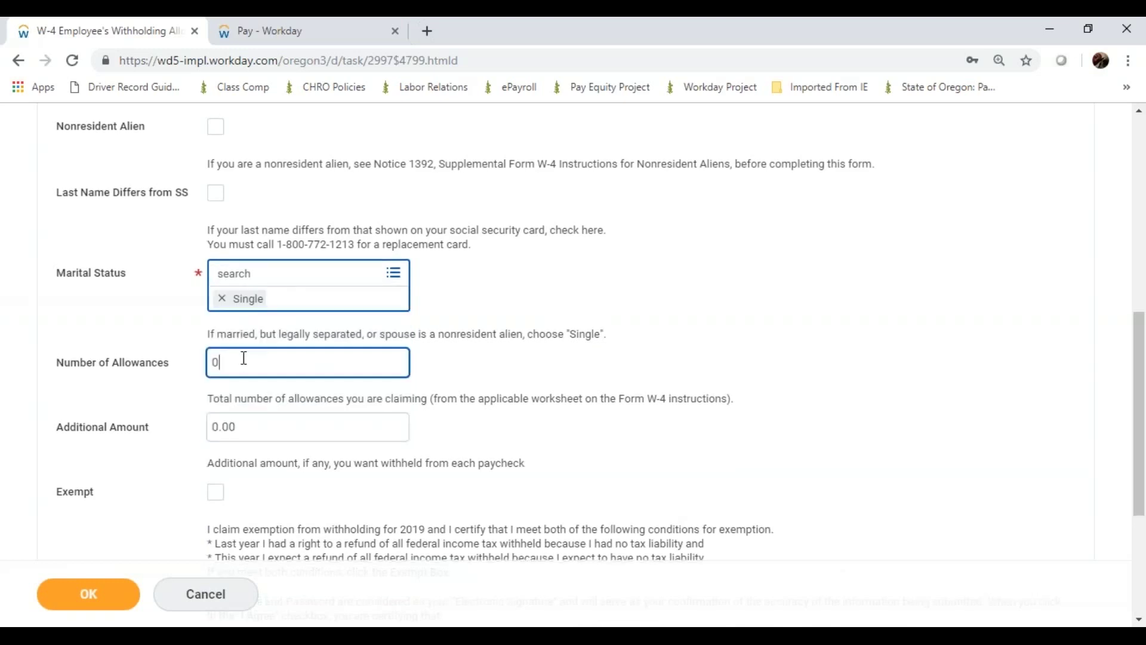
pyautogui.press('BackSpace')
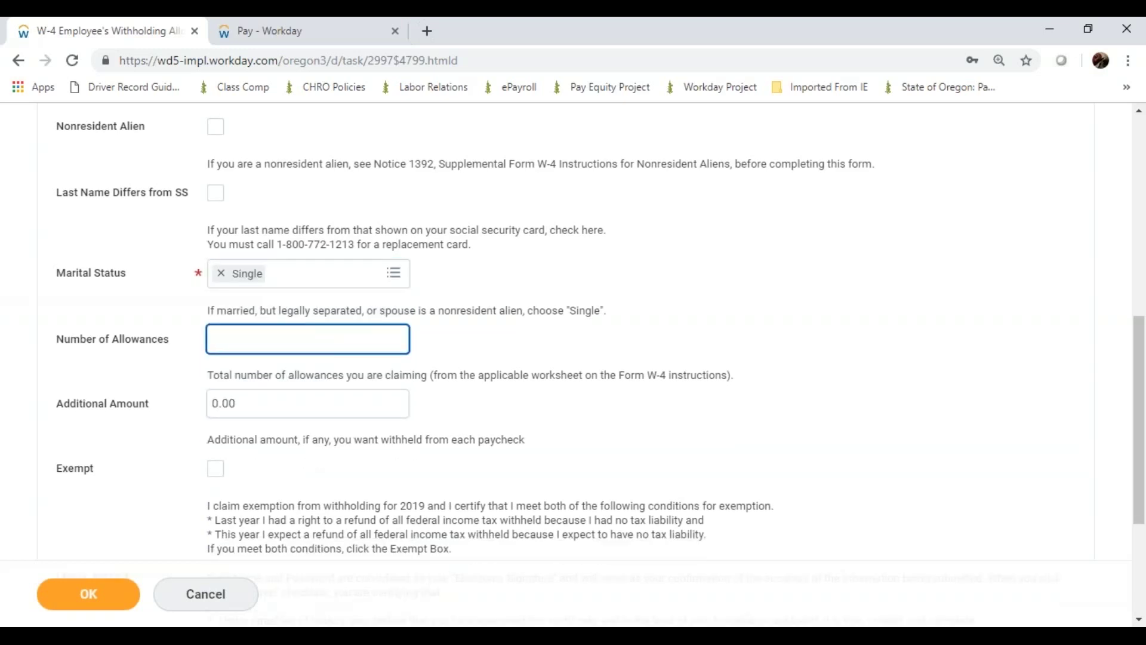
pyautogui.write('2')
pyautogui.click(125, 360)
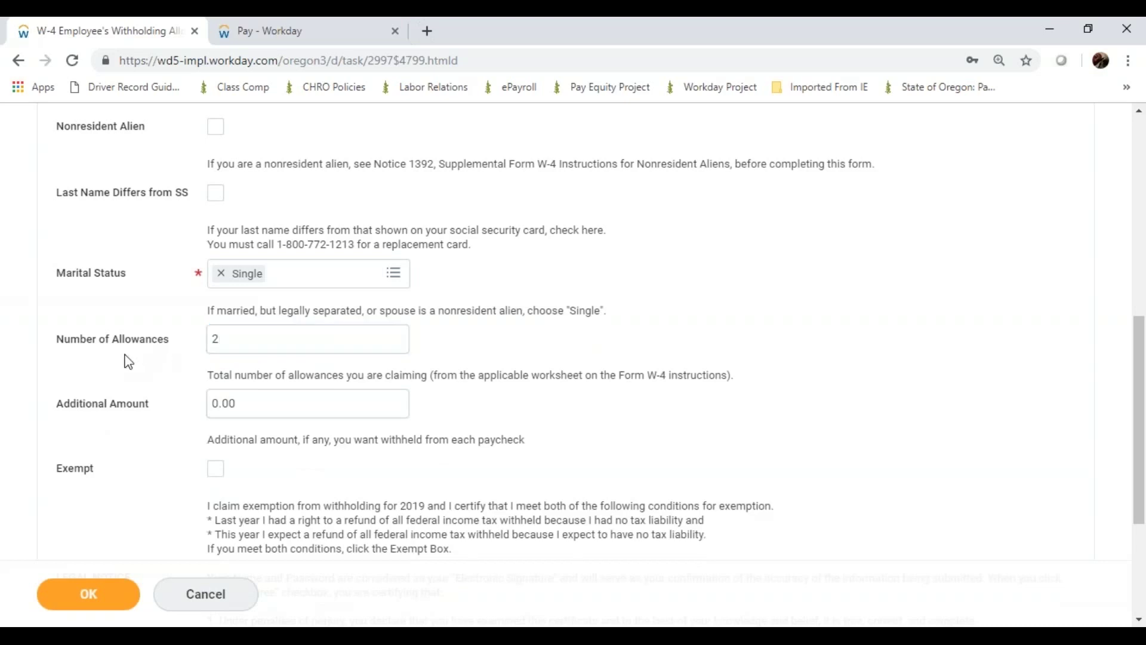
pyautogui.scroll(-2, 127, 361)
pyautogui.scroll(-3, 129, 361)
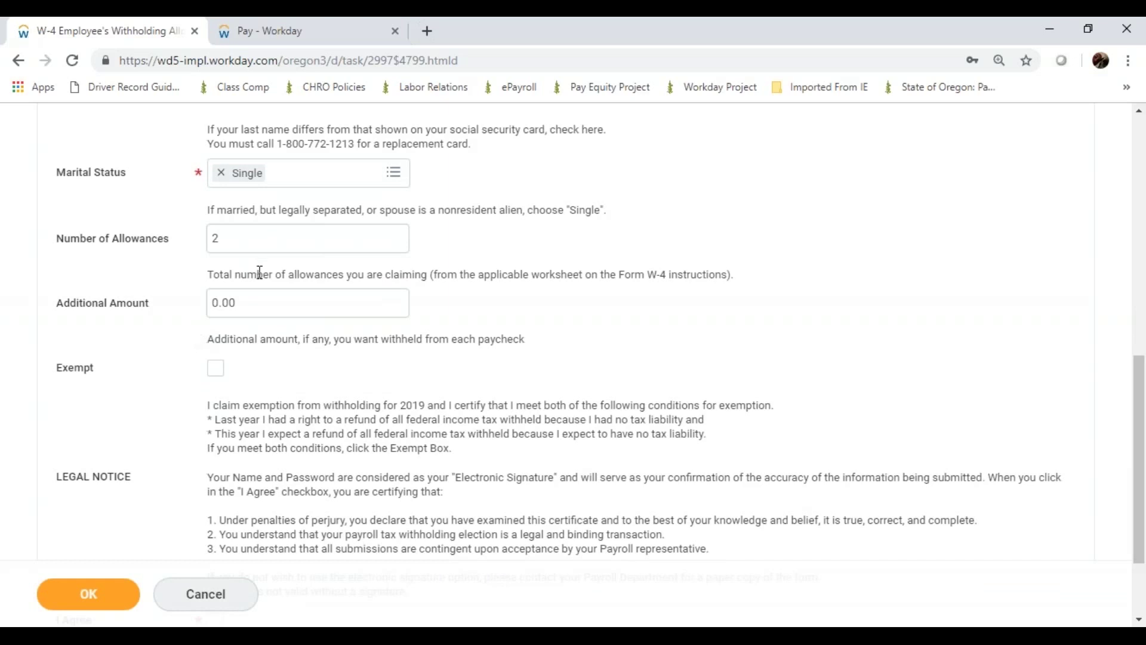
pyautogui.click(246, 302)
# Set Additional Amount to 100.00, accept the I Agree legal notice, and submit the W-4
pyautogui.press('BackSpace')
pyautogui.press('BackSpace')
pyautogui.press('BackSpace')
pyautogui.press('BackSpace')
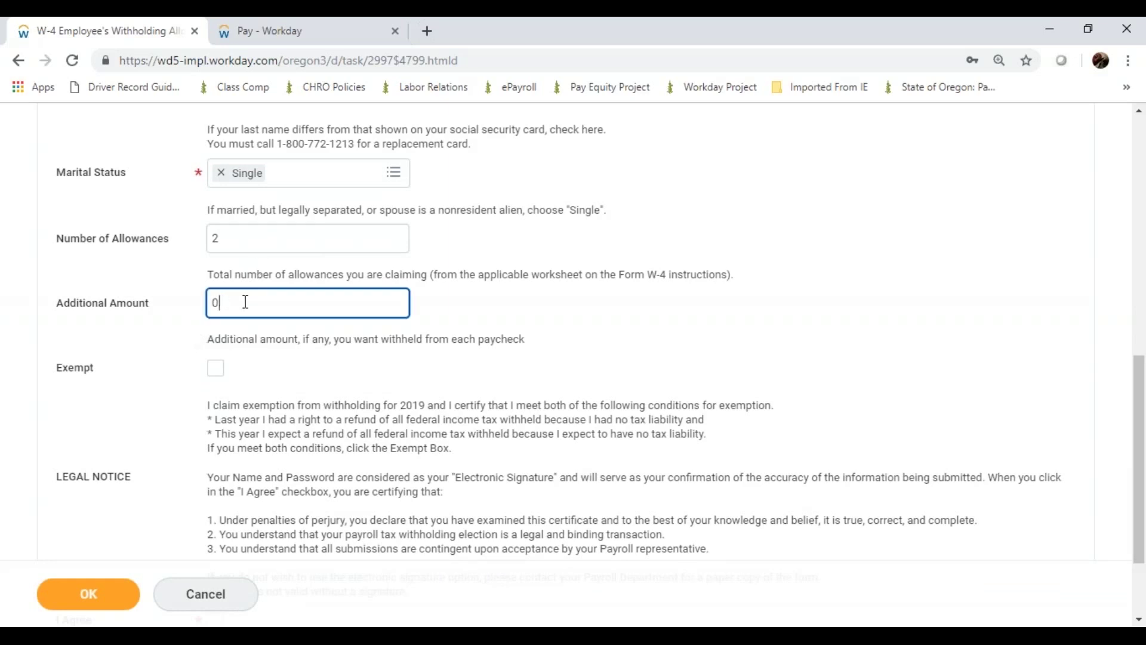
pyautogui.write('100.00')
pyautogui.click(127, 340)
pyautogui.scroll(-2, 127, 343)
pyautogui.scroll(-1, 132, 345)
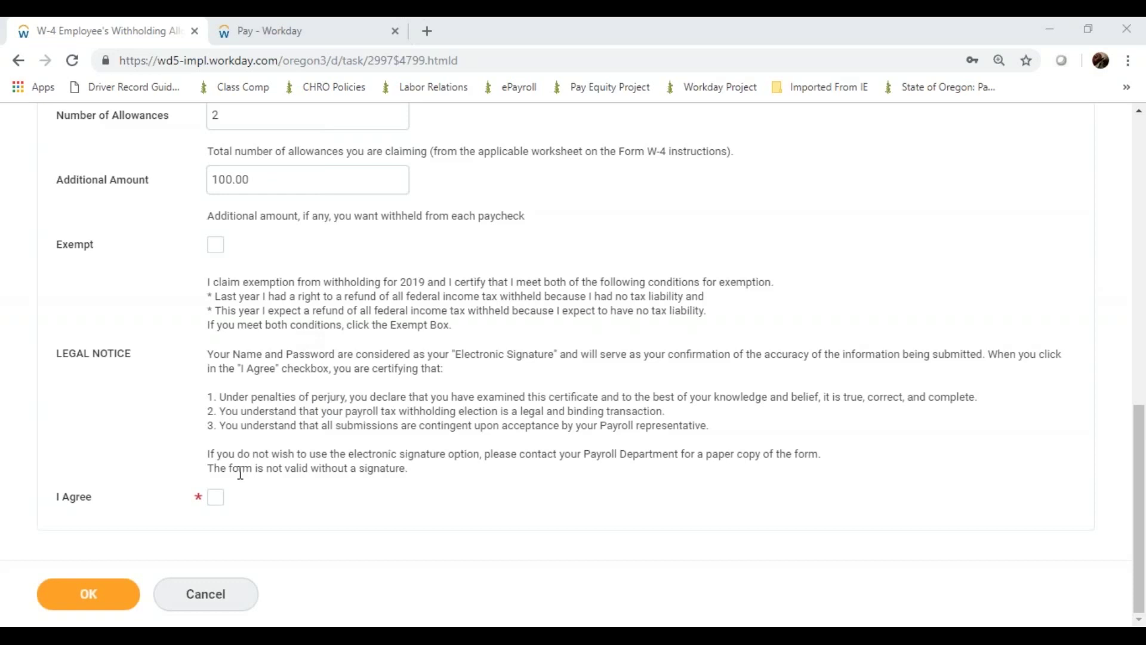
pyautogui.click(217, 498)
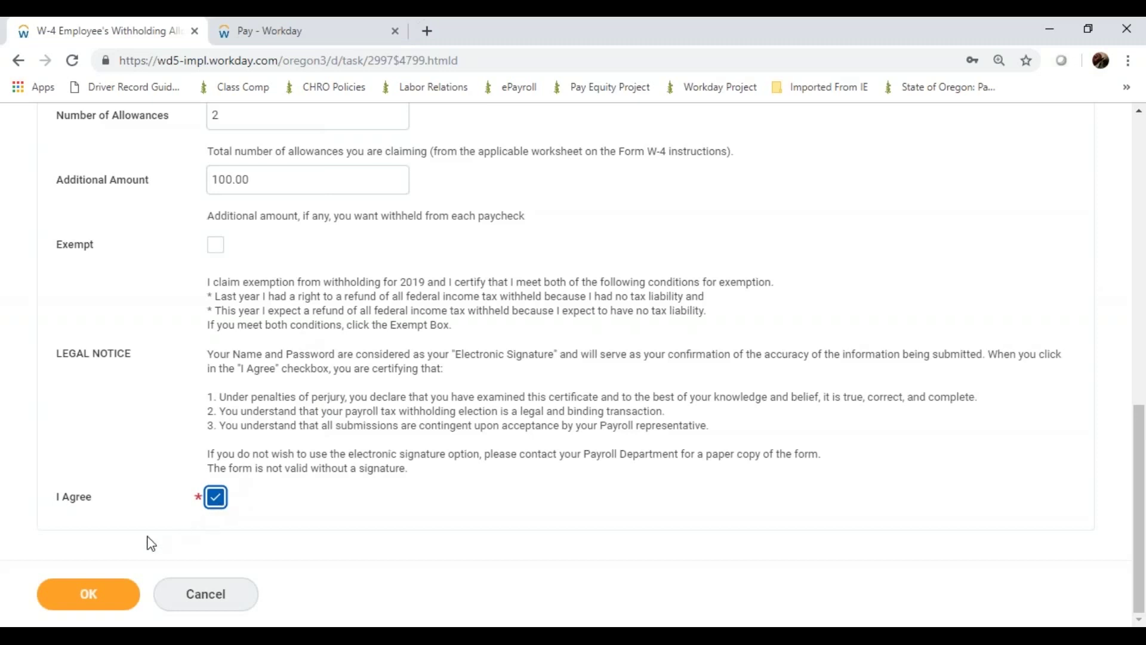
pyautogui.click(90, 595)
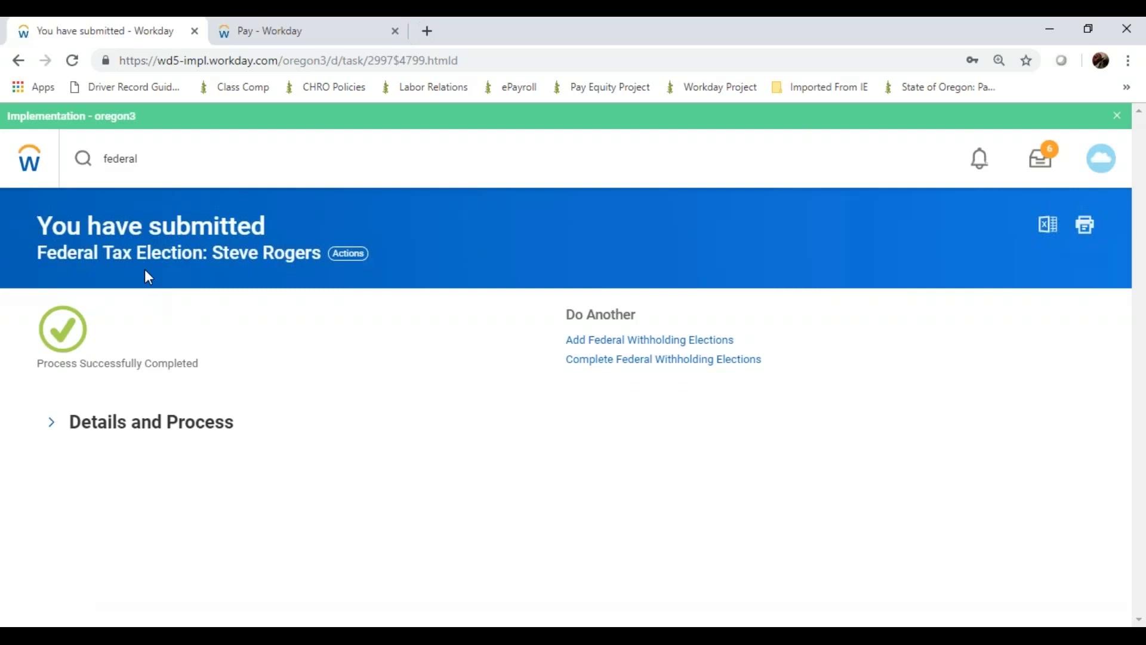
# Replace the 'federal' search with a search for 'payment elec'
pyautogui.click(165, 173)
pyautogui.press('BackSpace')
pyautogui.press('BackSpace')
pyautogui.press('BackSpace')
pyautogui.press('BackSpace')
pyautogui.press('BackSpace')
pyautogui.press('BackSpace')
pyautogui.press('BackSpace')
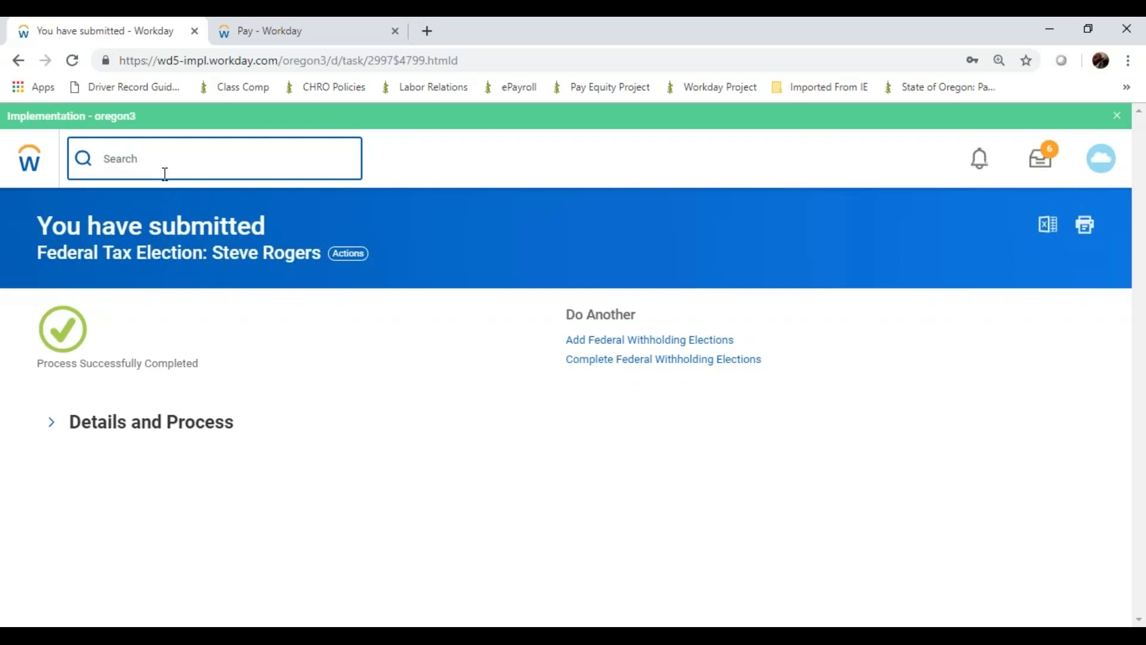
pyautogui.write('payment elec')
pyautogui.press('Return')
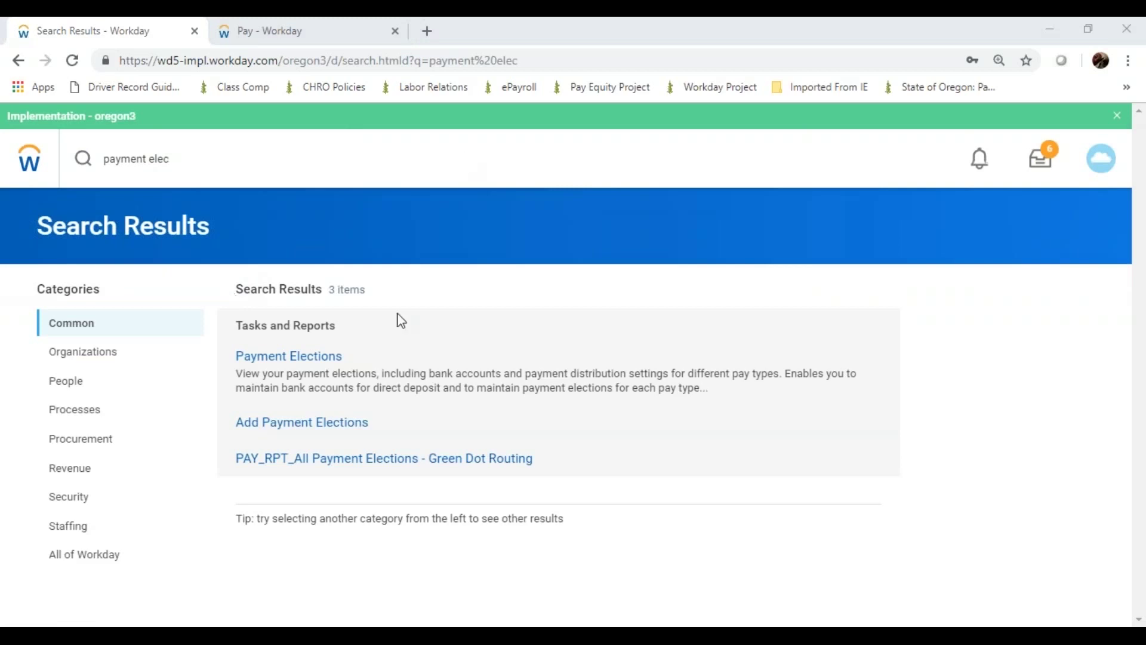
# Open Payment Elections and add a new Direct Deposit election to a Checking account
pyautogui.click(336, 361)
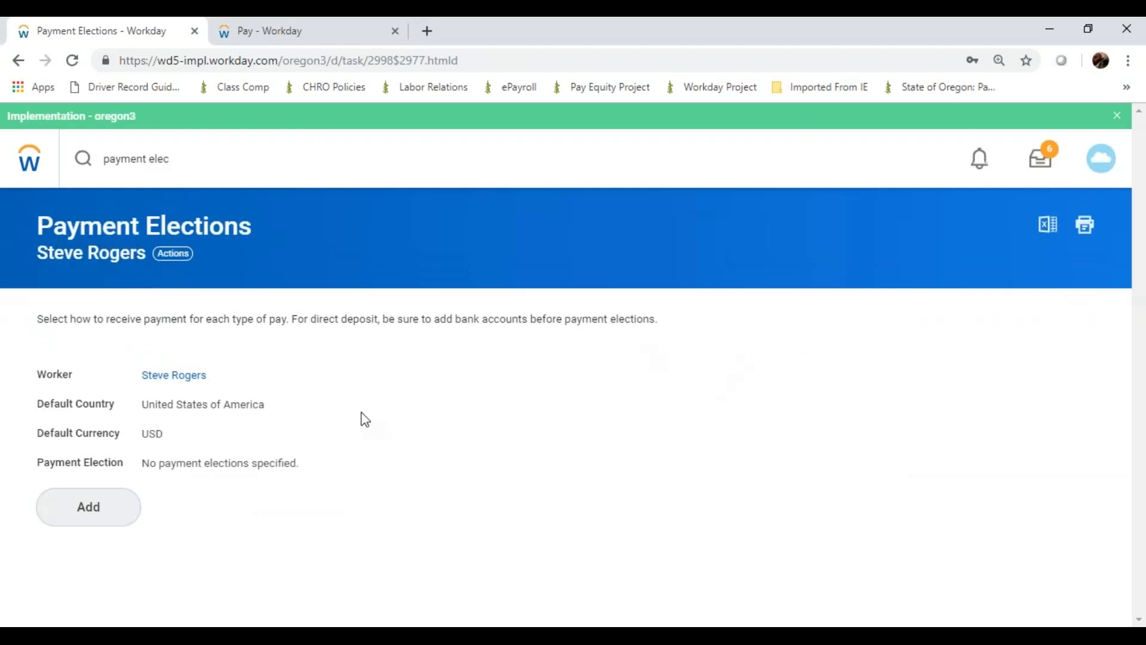
pyautogui.click(118, 517)
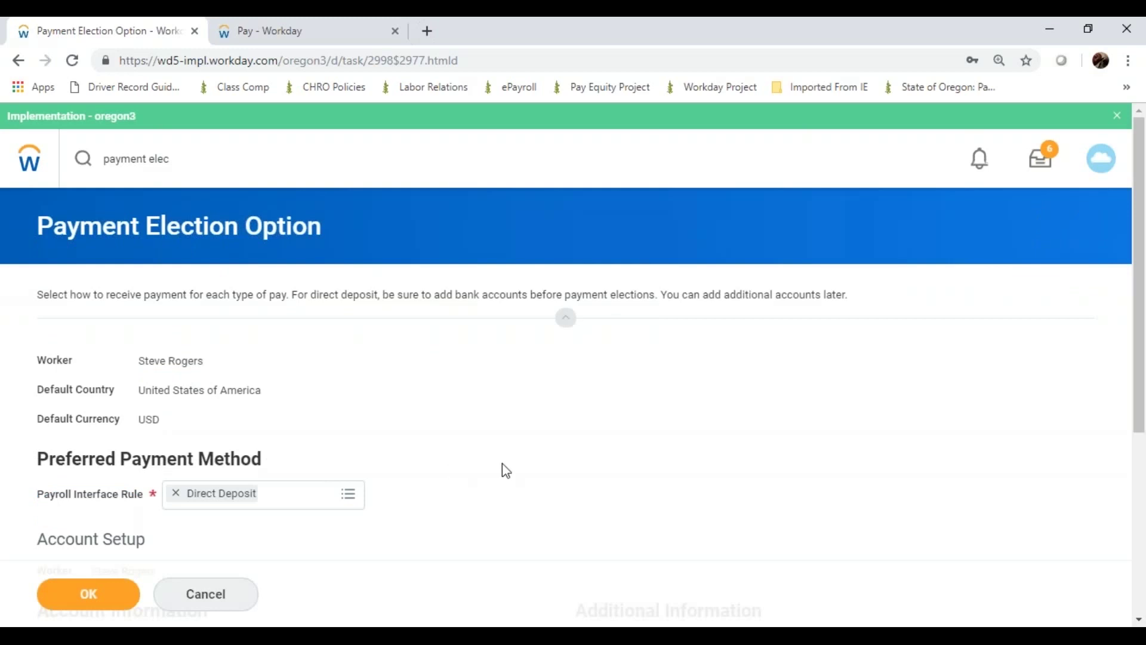
pyautogui.scroll(-2, 502, 463)
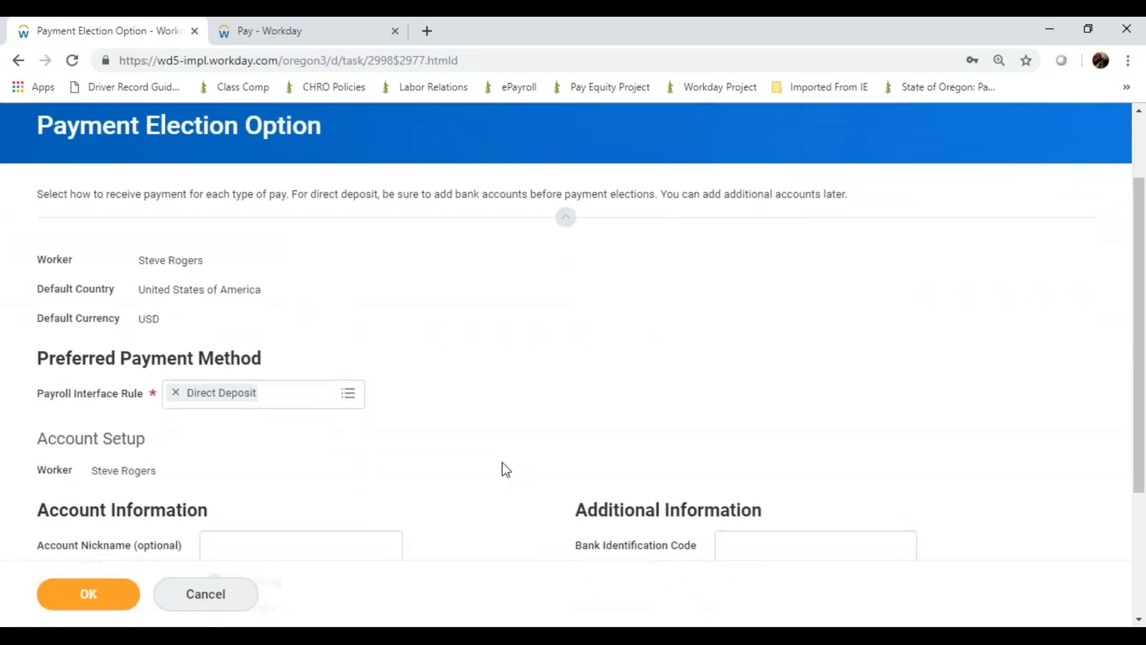
pyautogui.scroll(-1, 502, 462)
pyautogui.scroll(1, 503, 463)
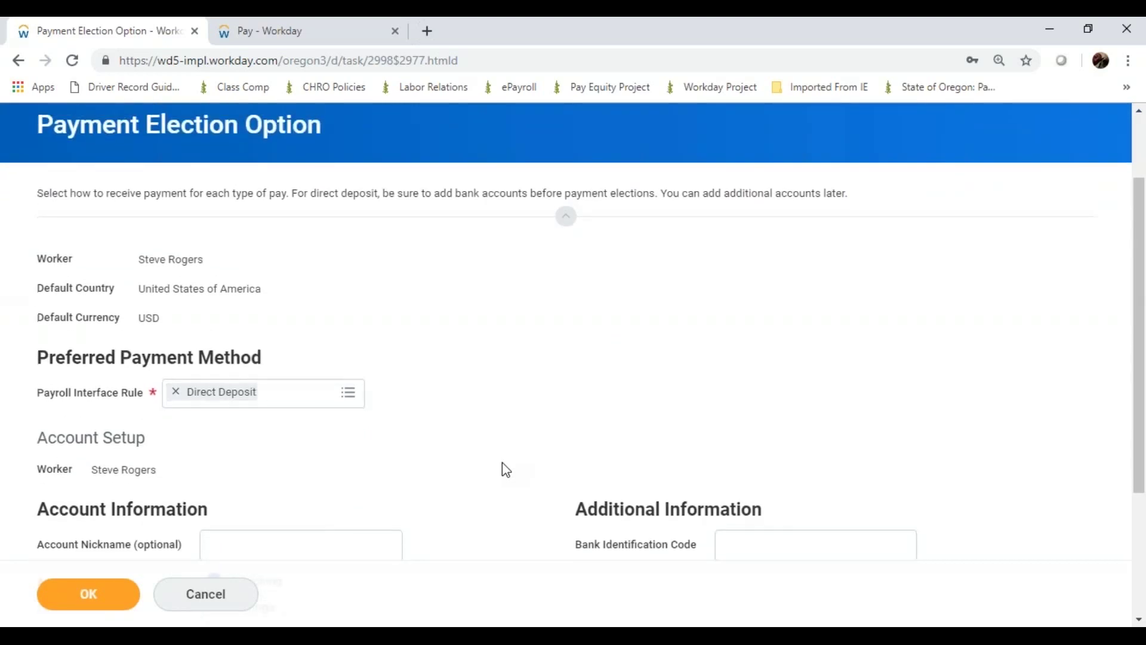
pyautogui.scroll(-2, 502, 463)
pyautogui.scroll(-2, 506, 470)
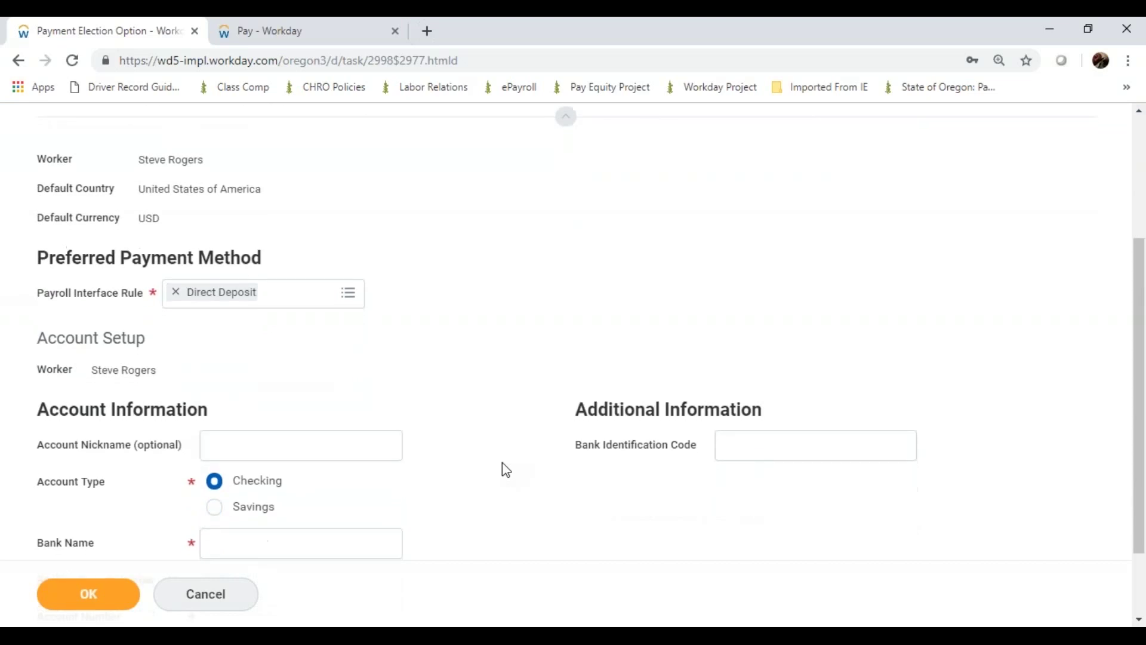
pyautogui.scroll(-1, 506, 470)
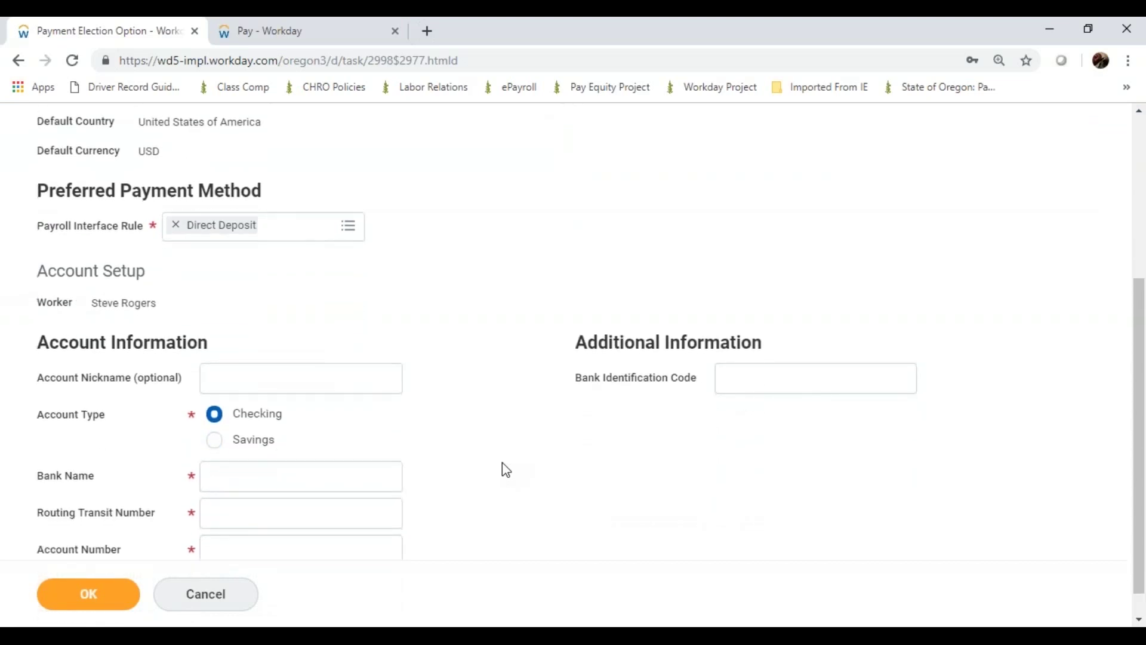
pyautogui.scroll(-1, 506, 471)
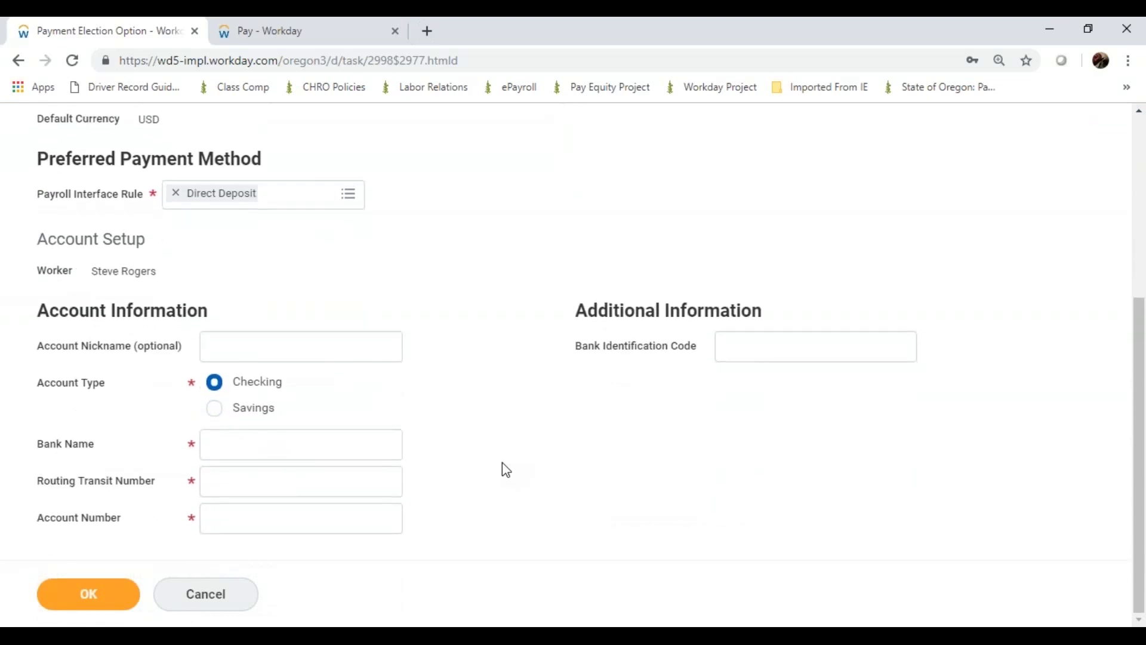
pyautogui.click(348, 438)
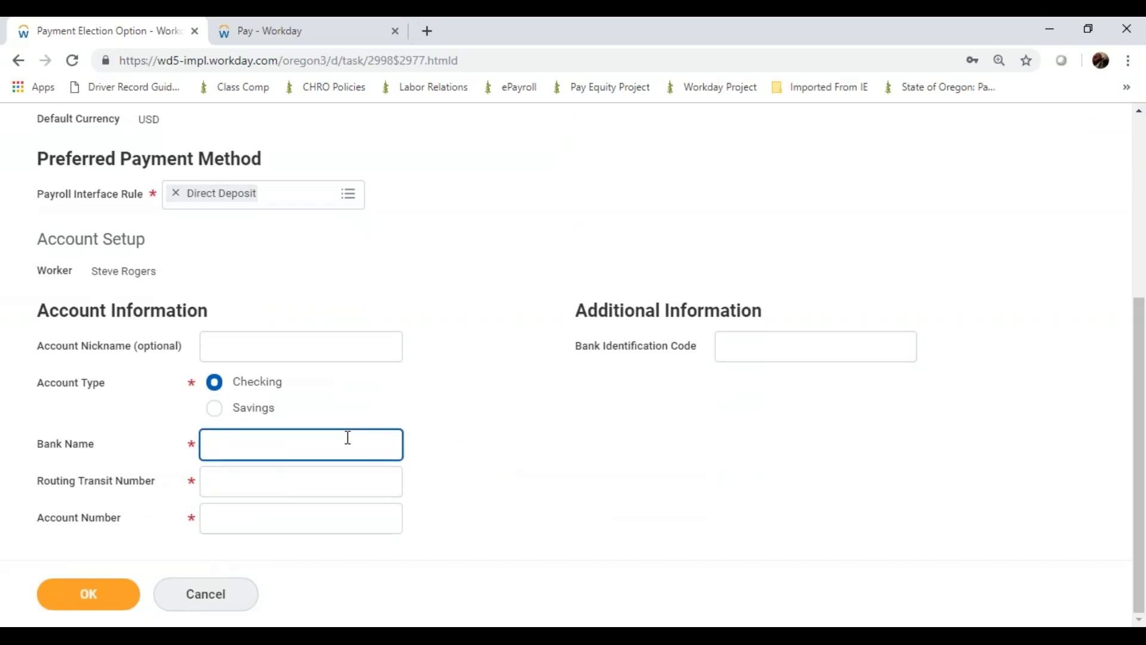
# Enter bank name US Bank, a routing number and the account number, then save
pyautogui.write('US Bank')
pyautogui.press('Tab')
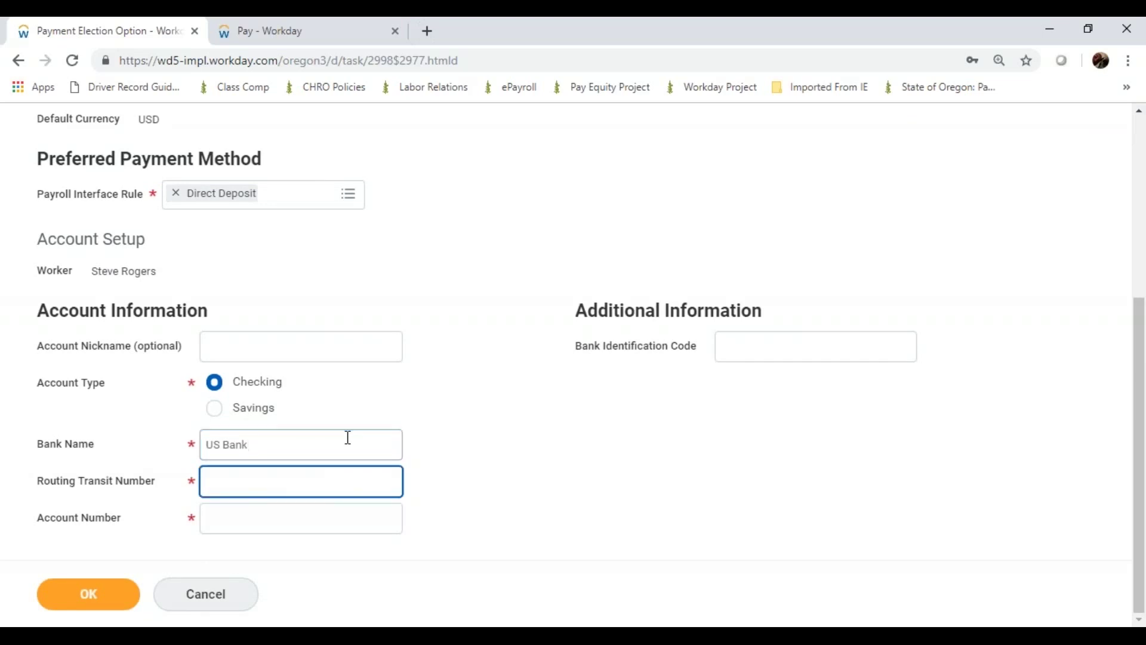
pyautogui.write('1243021500')
pyautogui.press('Tab')
pyautogui.write('123')
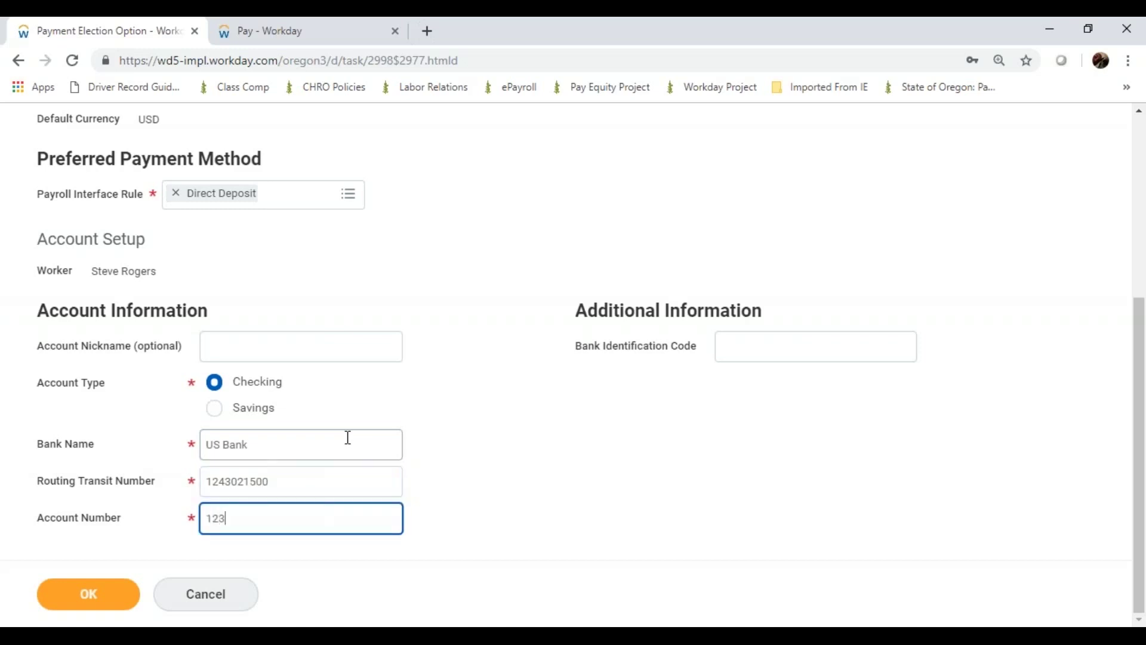
pyautogui.write('456789')
pyautogui.click(115, 599)
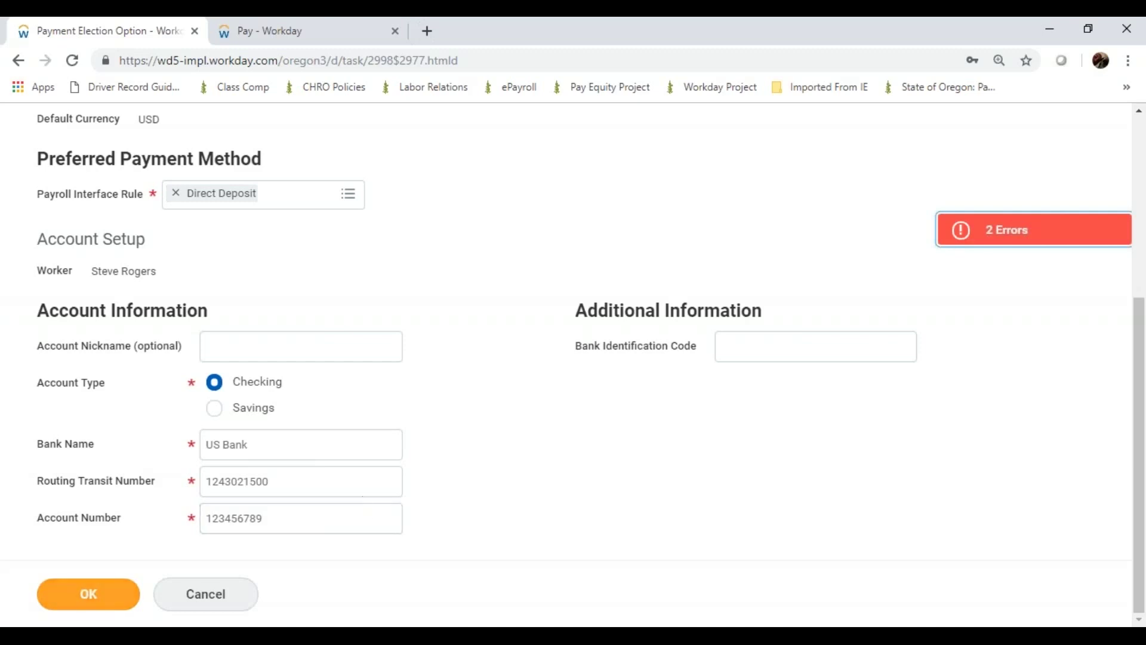
# Review the errors, remove the routing number's extra trailing digit, and save the account
pyautogui.click(1115, 248)
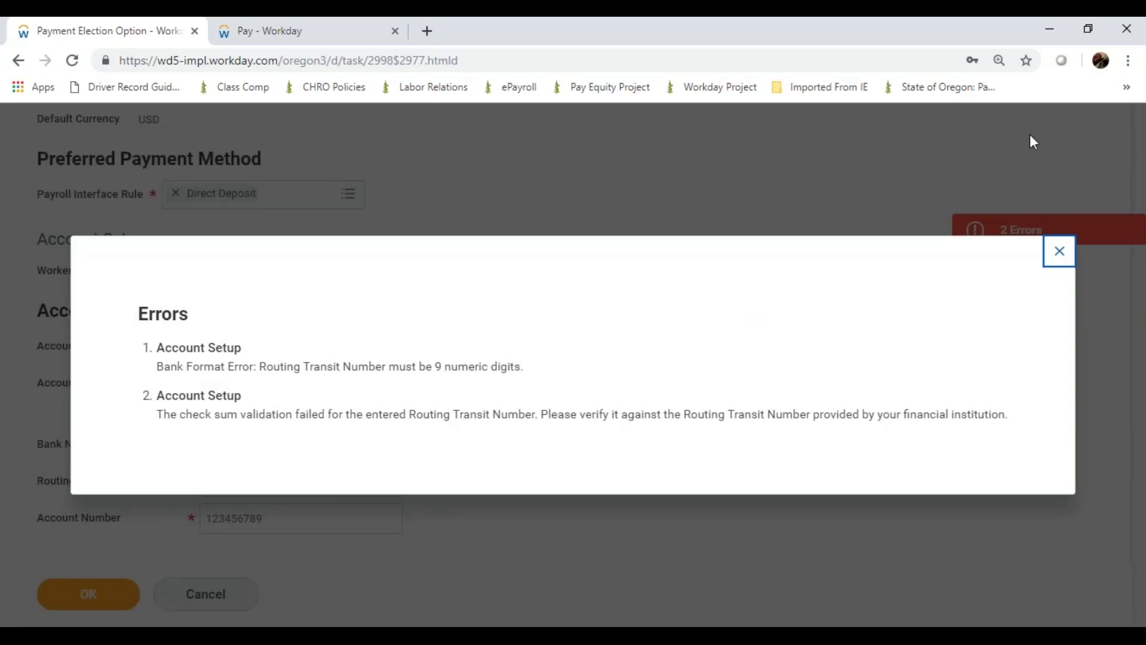
pyautogui.click(1061, 253)
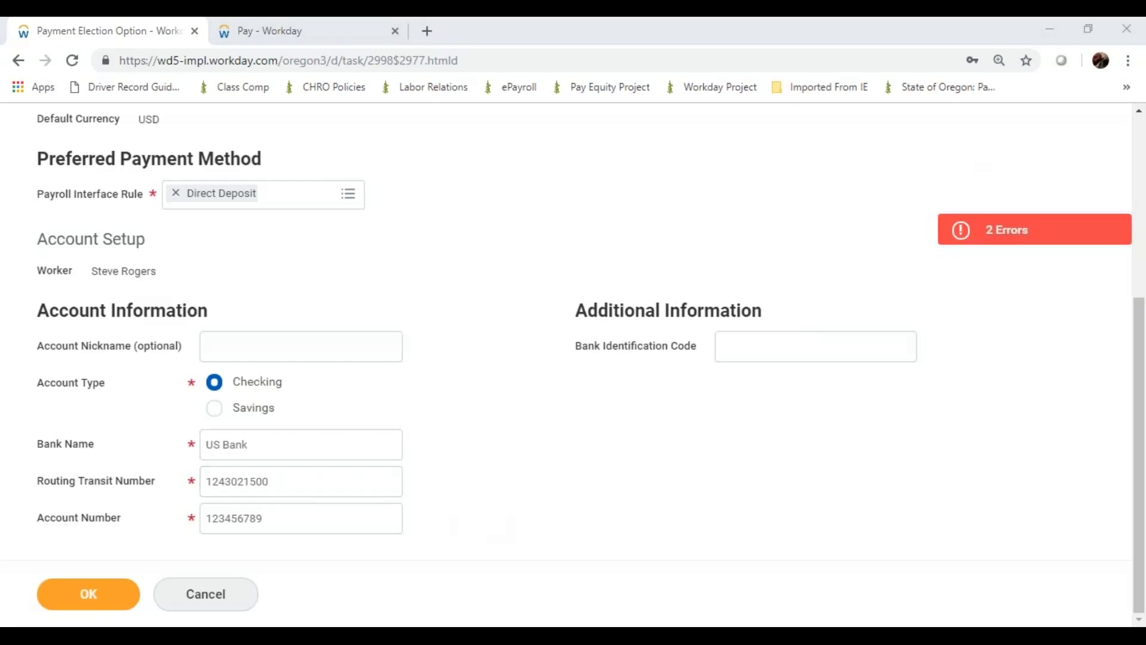
pyautogui.click(352, 490)
pyautogui.press('BackSpace')
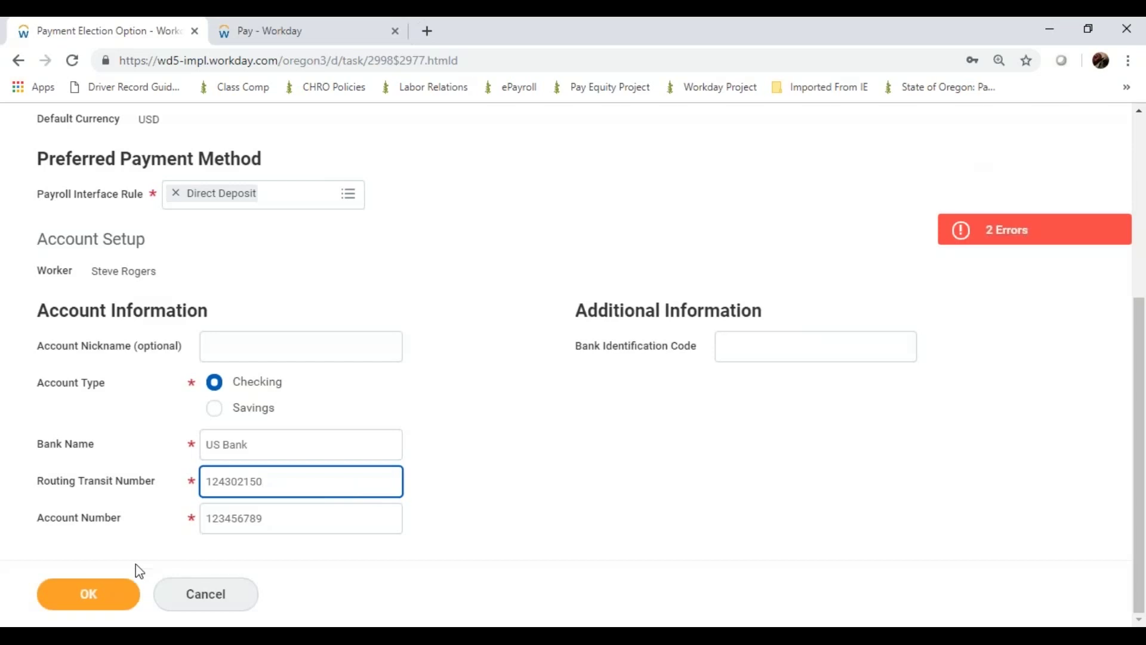
pyautogui.click(105, 577)
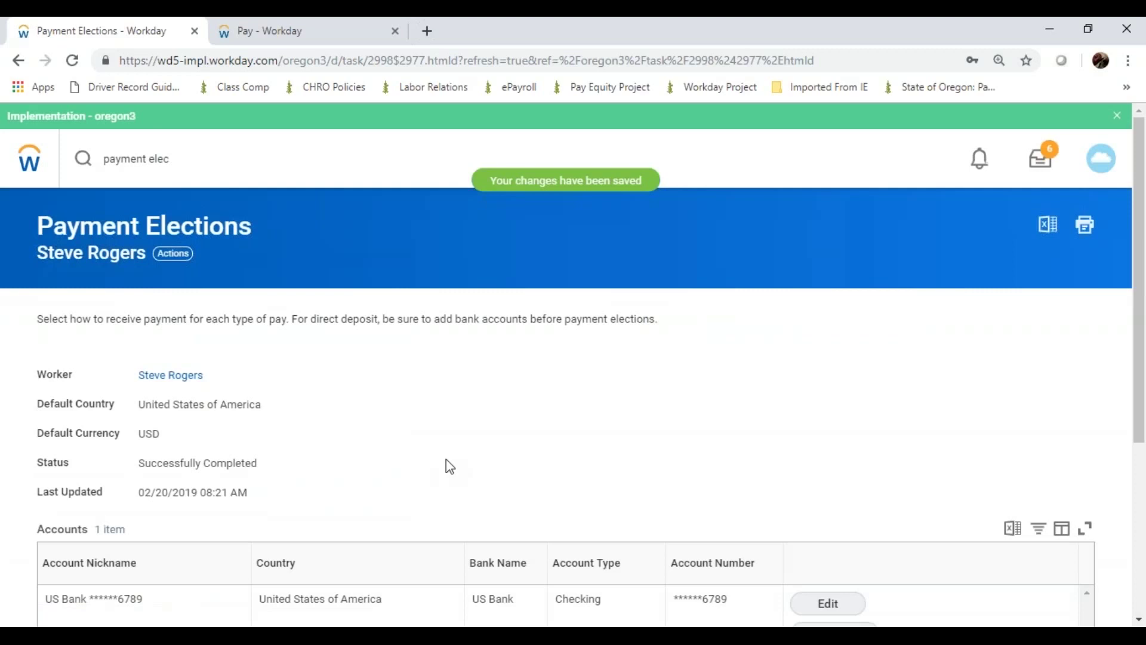
pyautogui.scroll(-1, 450, 466)
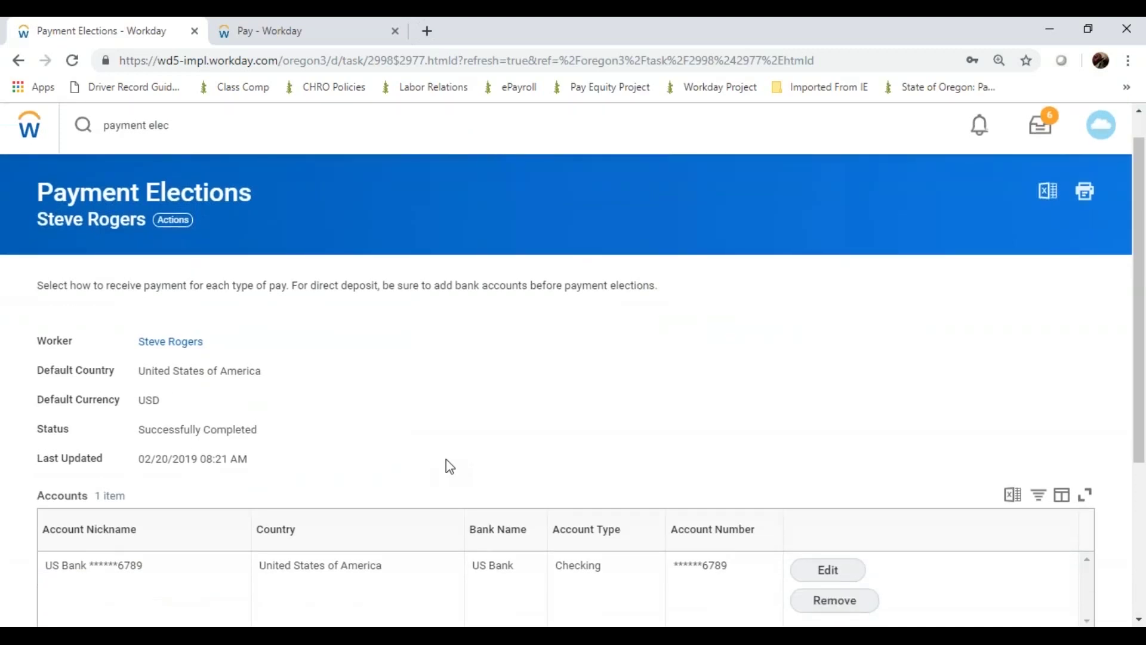
pyautogui.scroll(-1, 447, 461)
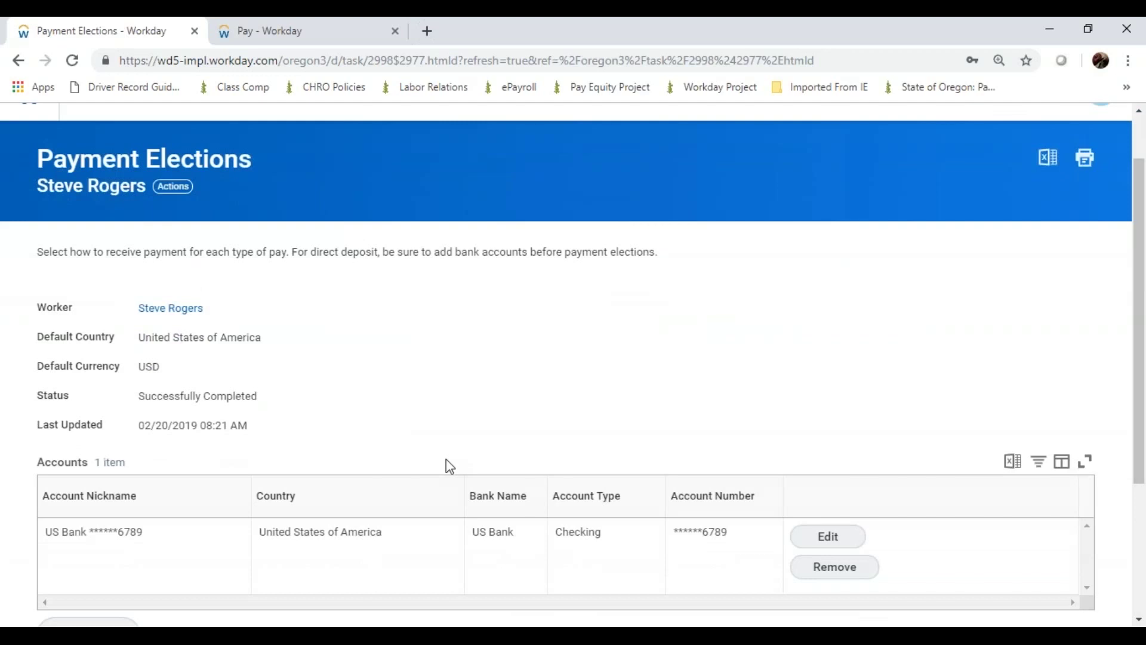
pyautogui.scroll(1, 449, 467)
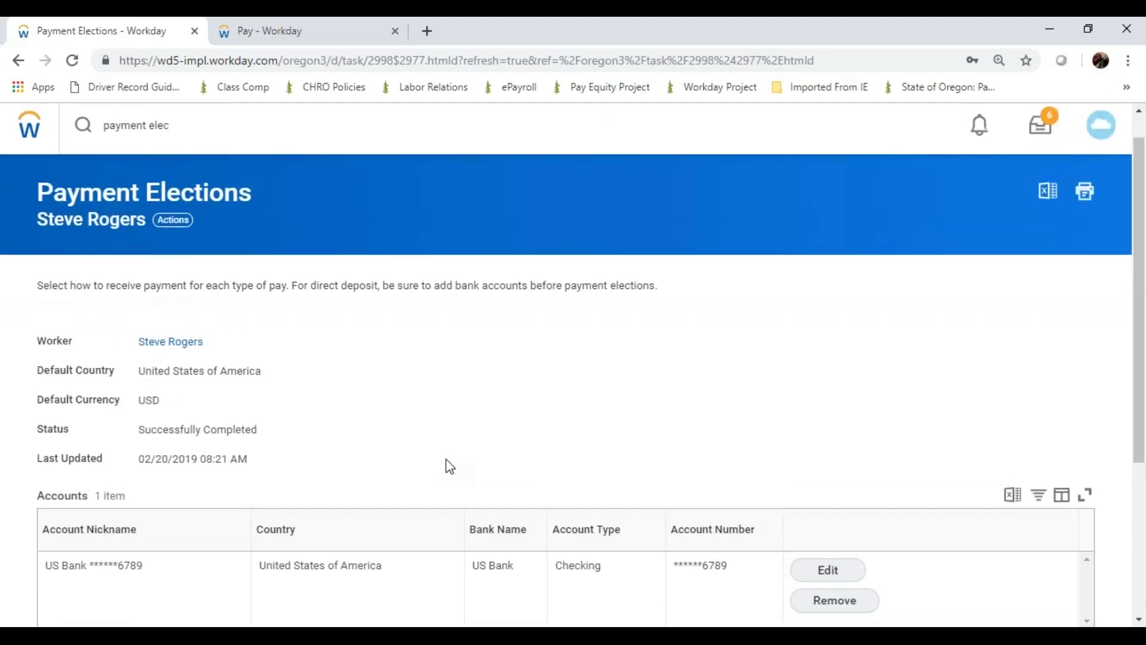
pyautogui.scroll(-2, 449, 467)
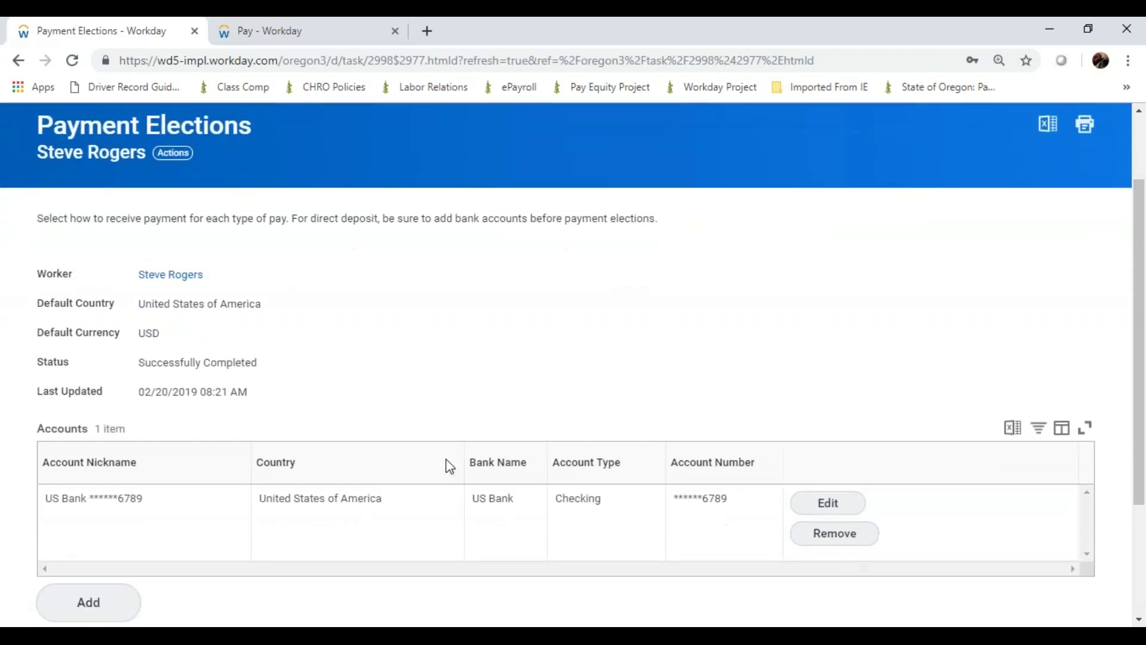
pyautogui.scroll(-1, 446, 460)
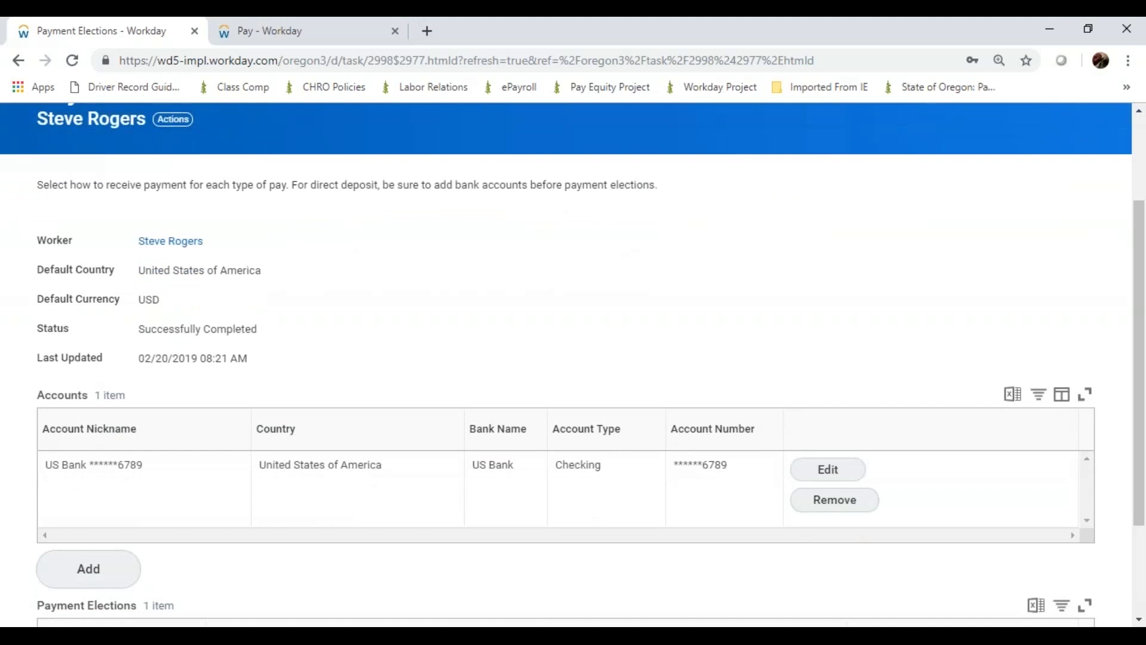
pyautogui.scroll(-3, 572, 363)
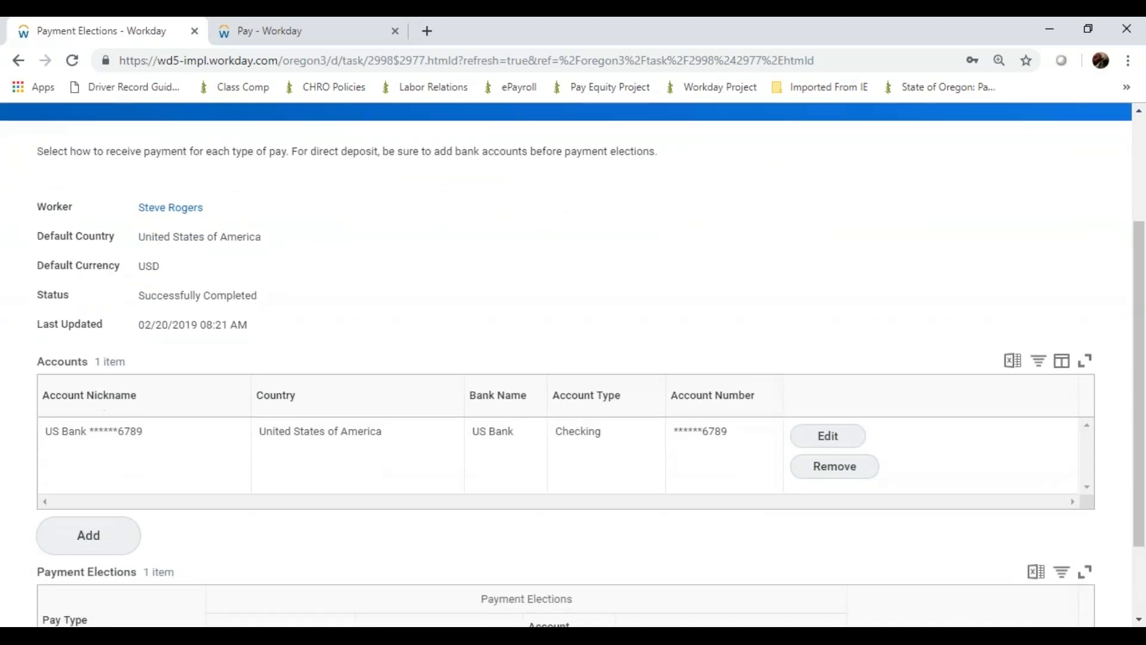
pyautogui.scroll(-2, 571, 364)
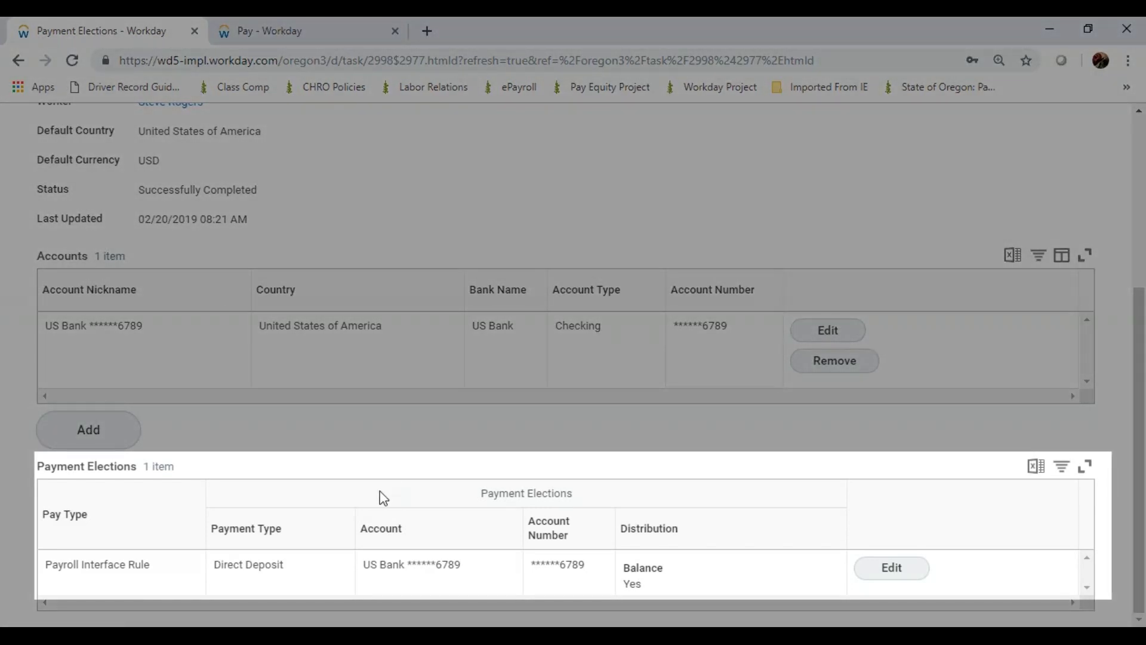
pyautogui.moveTo(289, 562)
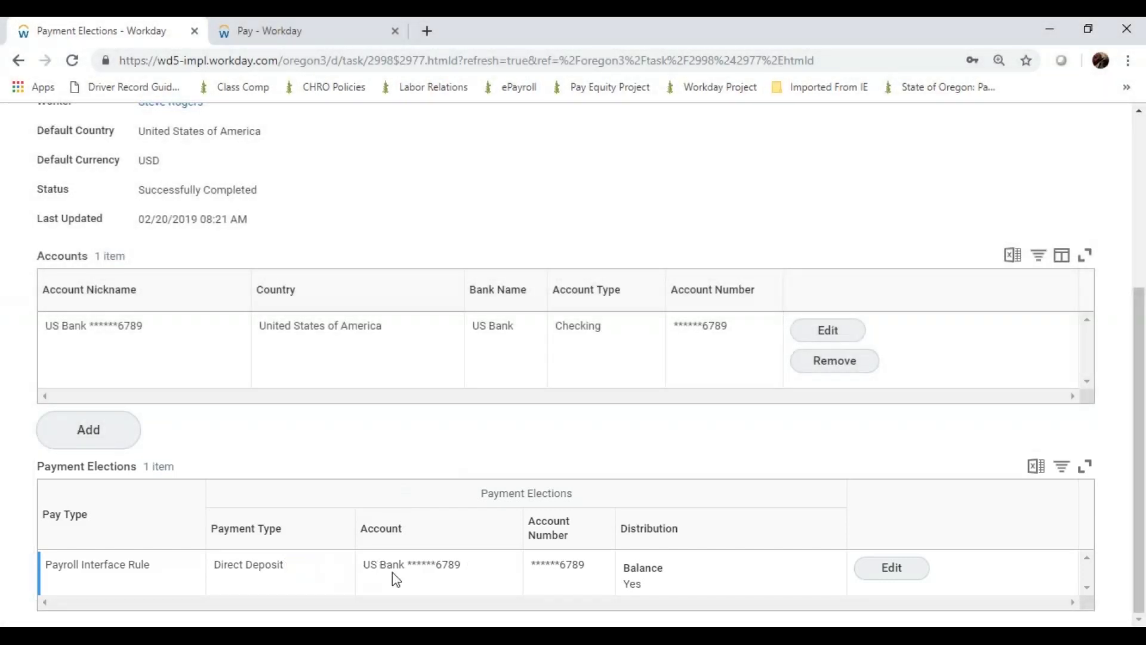
pyautogui.click(892, 570)
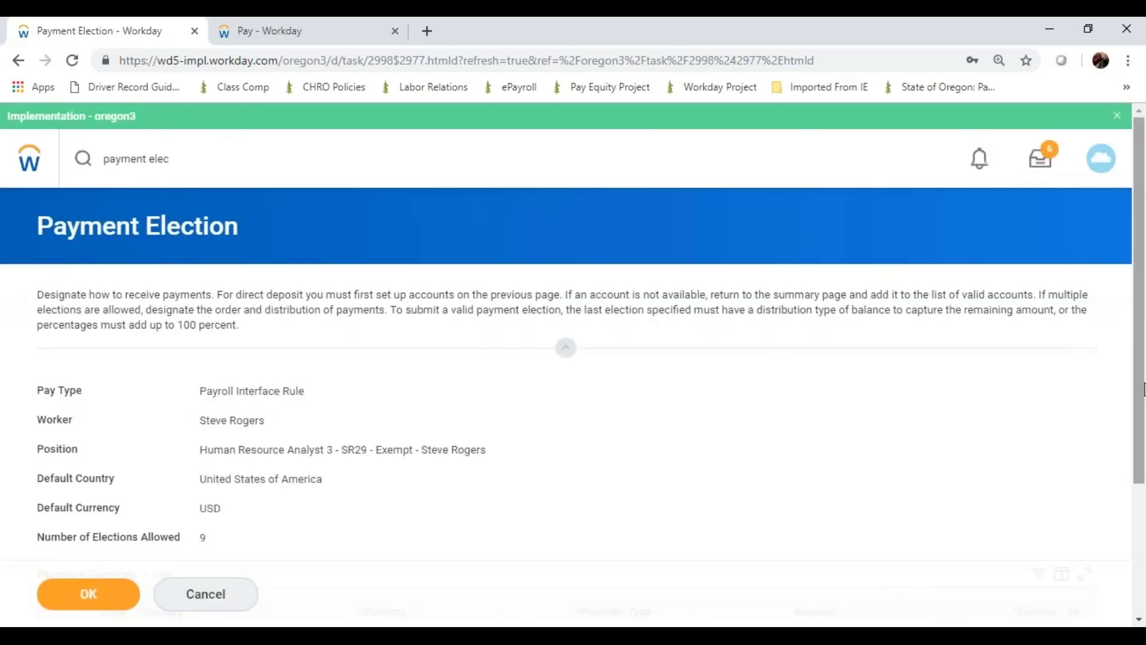
# Switch the election's distribution from Balance to Amount and start entering 10
pyautogui.moveTo(1142, 389); pyautogui.dragTo(1135, 523)
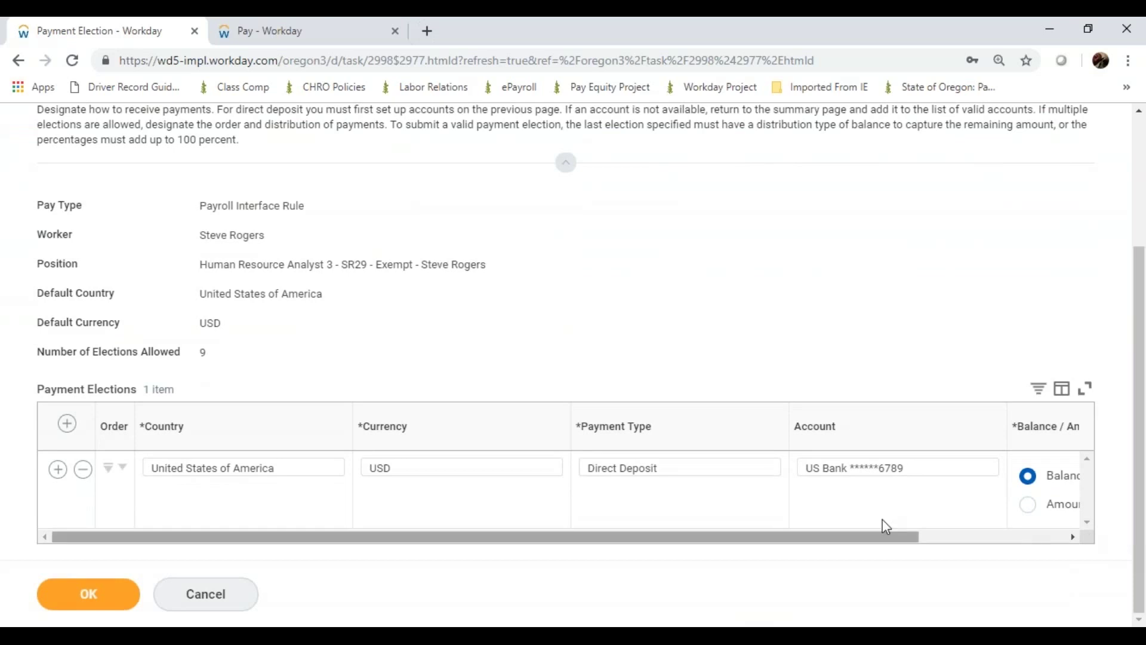
pyautogui.click(1028, 505)
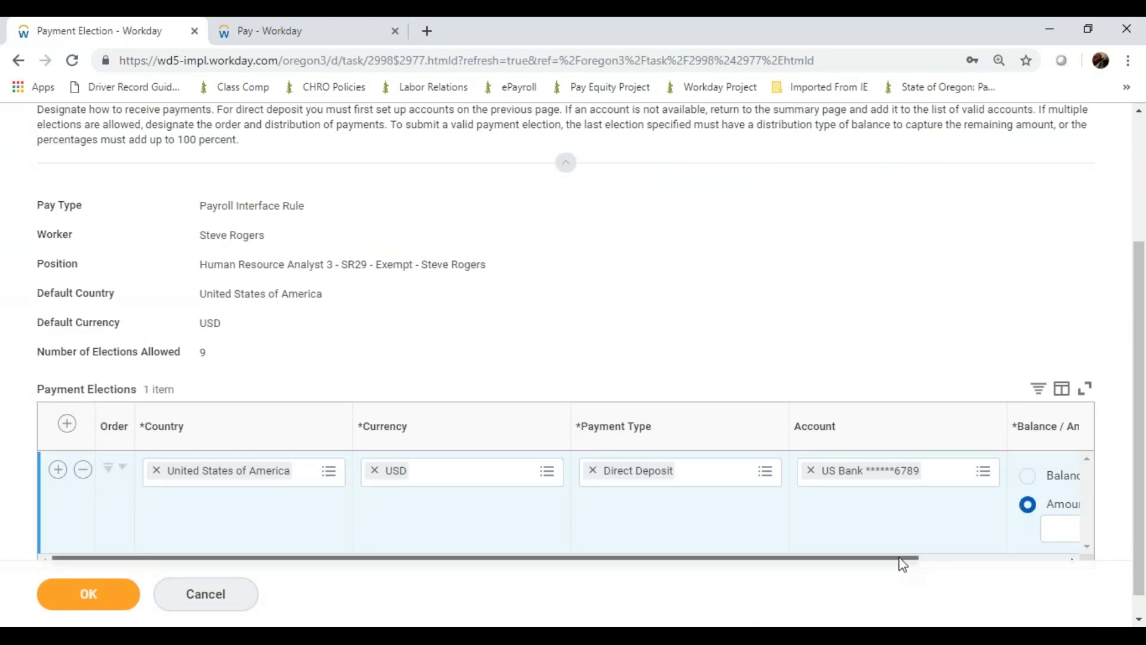
pyautogui.moveTo(903, 564); pyautogui.dragTo(1051, 560)
pyautogui.click(982, 529)
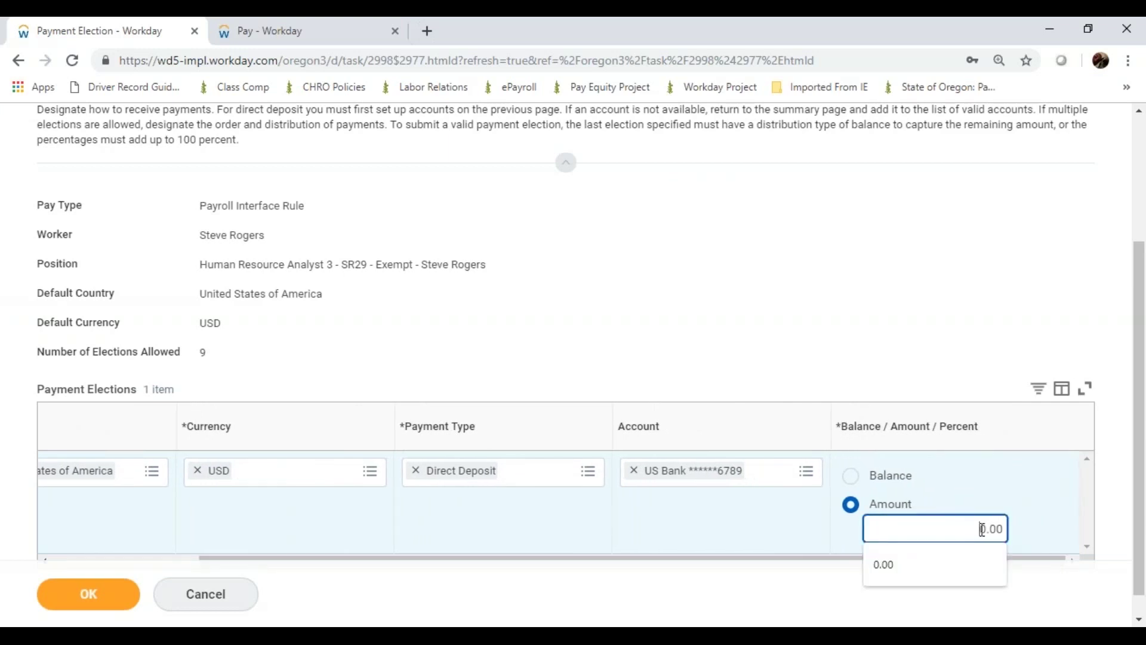
pyautogui.write('10')
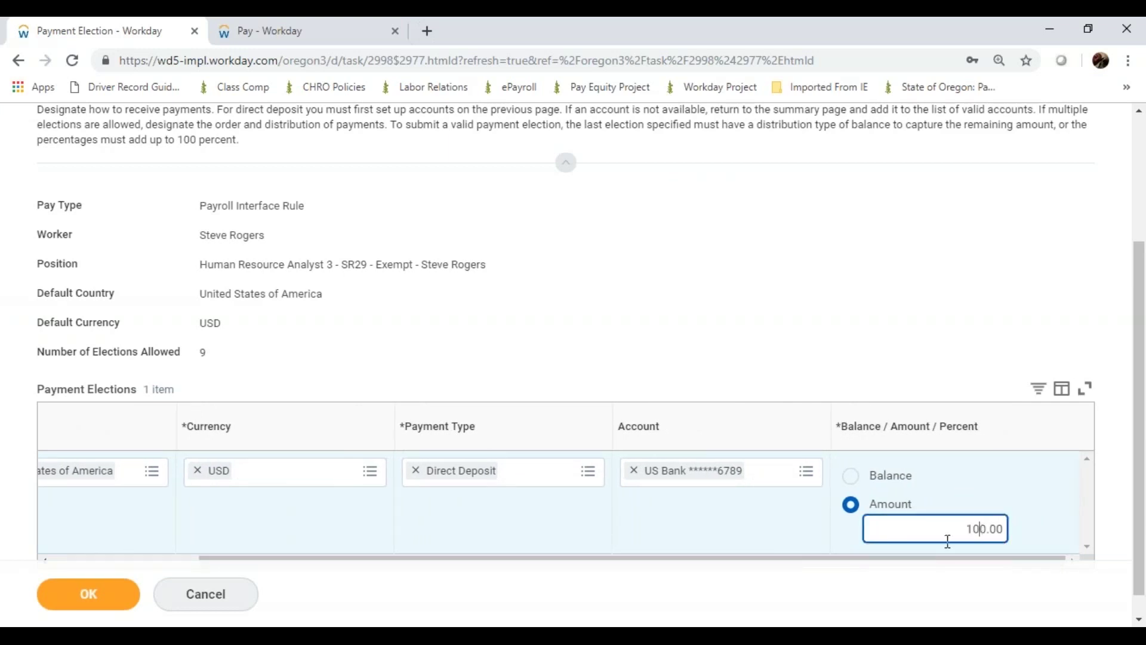
# Try saving, read the error that the last election must be Balance, and reset it to Balance
pyautogui.click(117, 597)
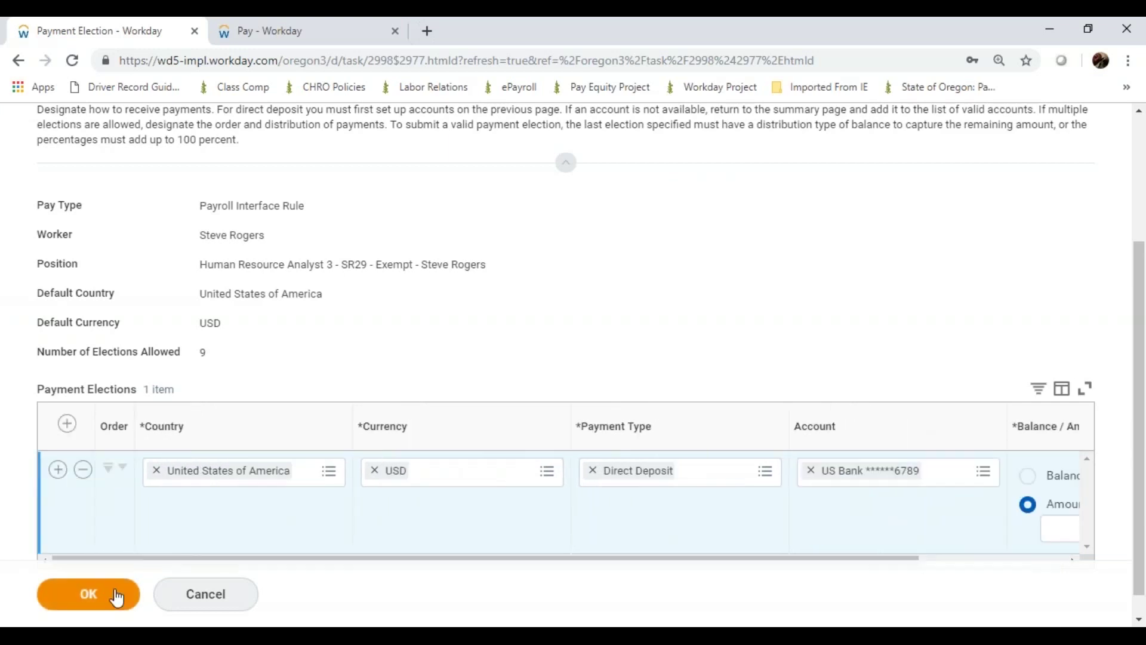
pyautogui.click(118, 597)
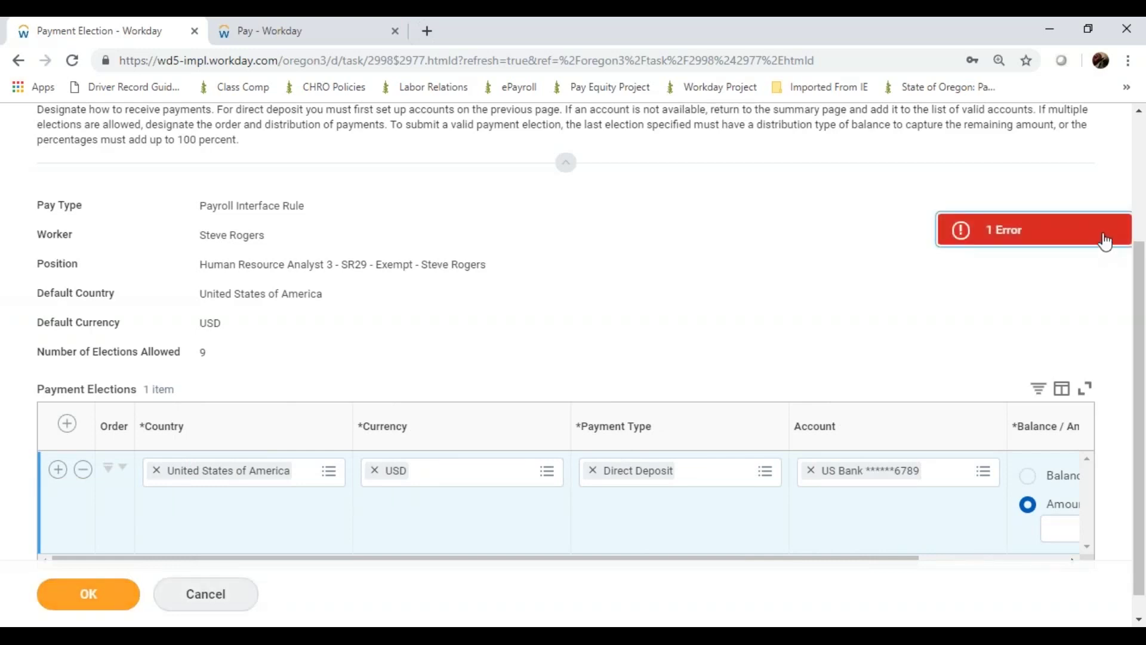
pyautogui.click(1105, 242)
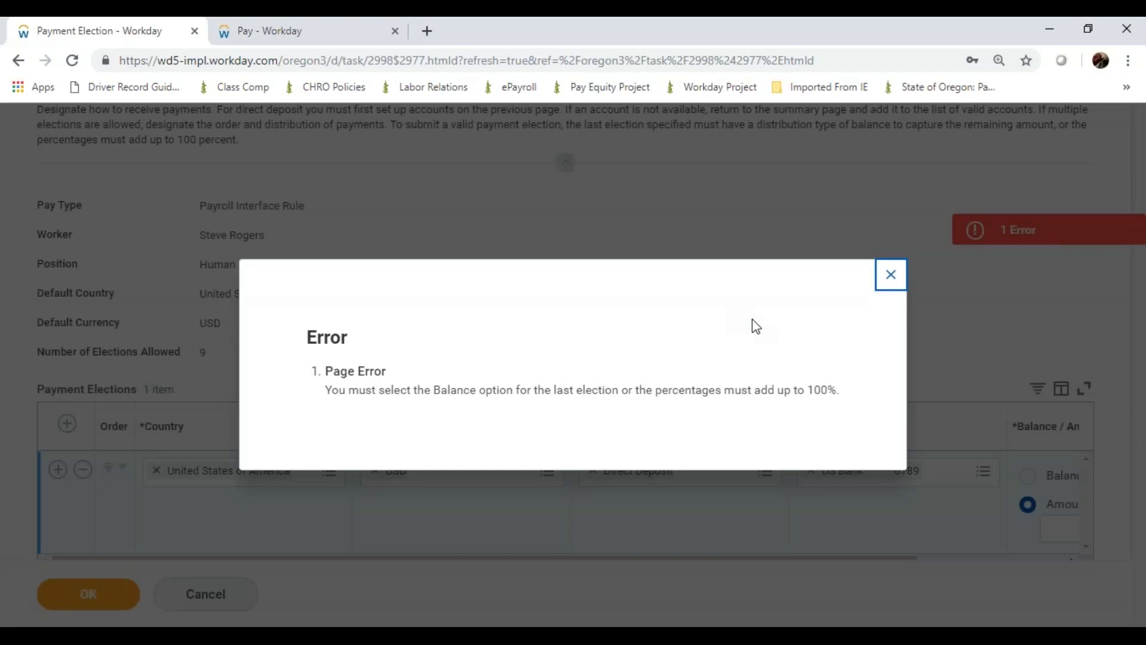
pyautogui.click(261, 272)
pyautogui.click(890, 275)
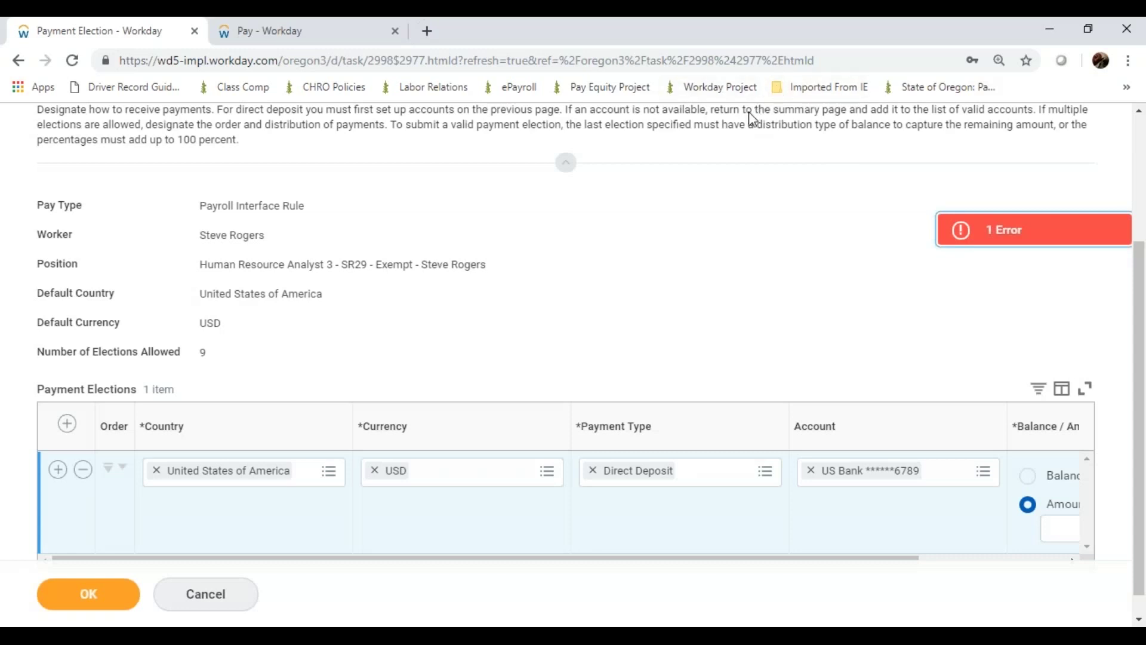
pyautogui.click(1027, 476)
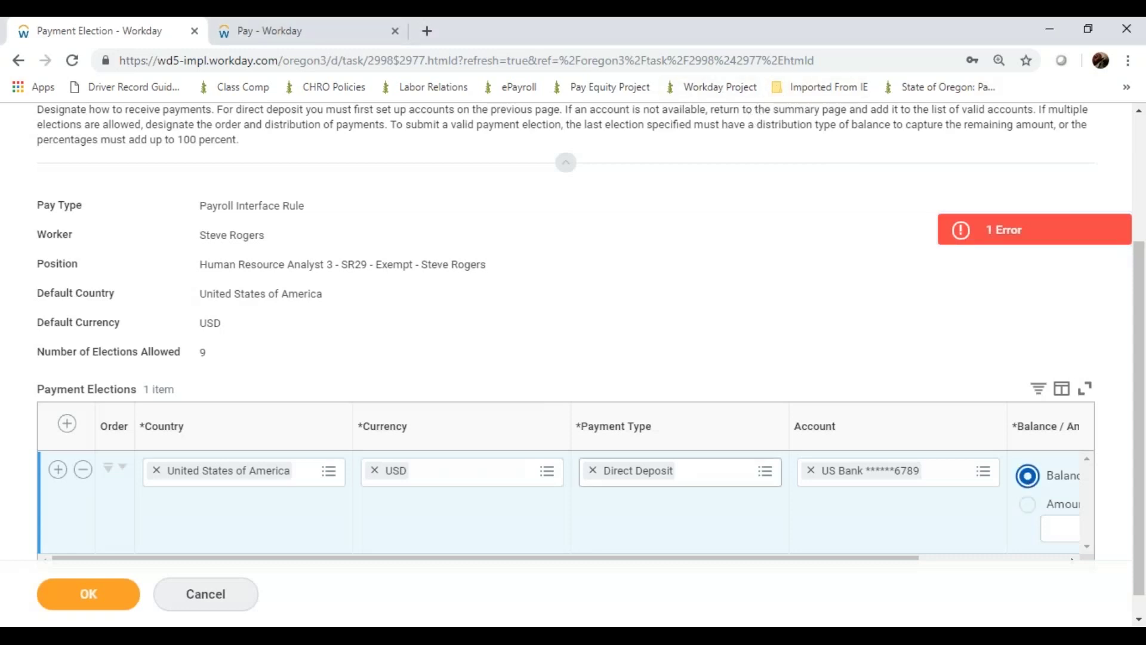
# Add two election rows and set the second row's country to United States of America
pyautogui.click(55, 472)
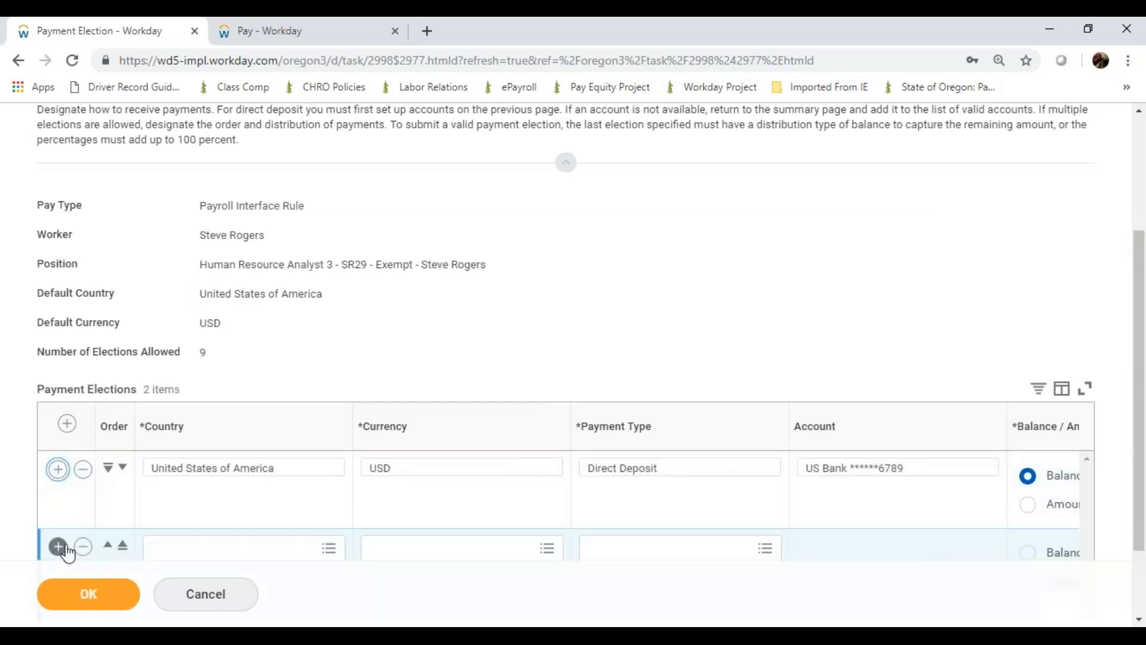
pyautogui.click(68, 549)
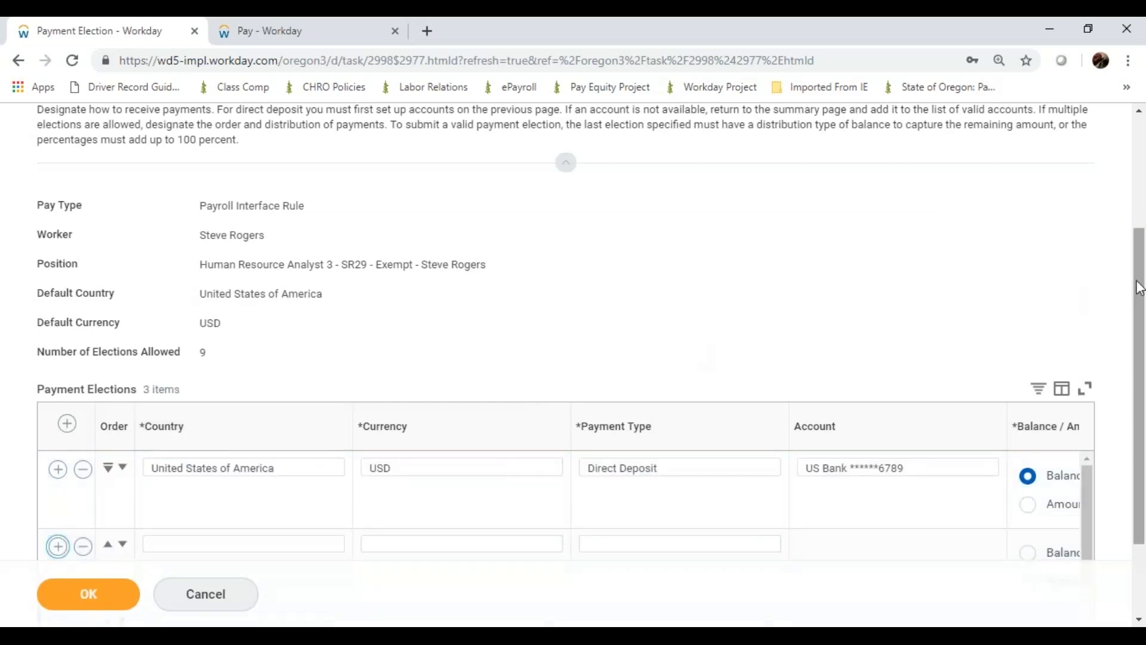
pyautogui.moveTo(1139, 289); pyautogui.dragTo(1139, 355)
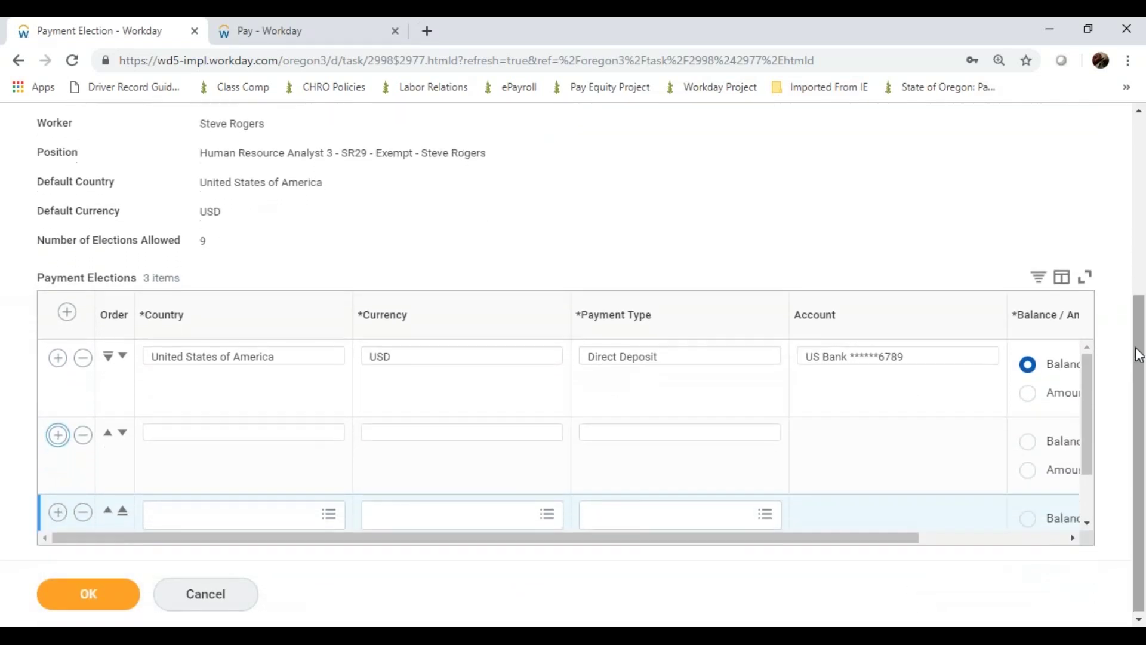
pyautogui.click(732, 434)
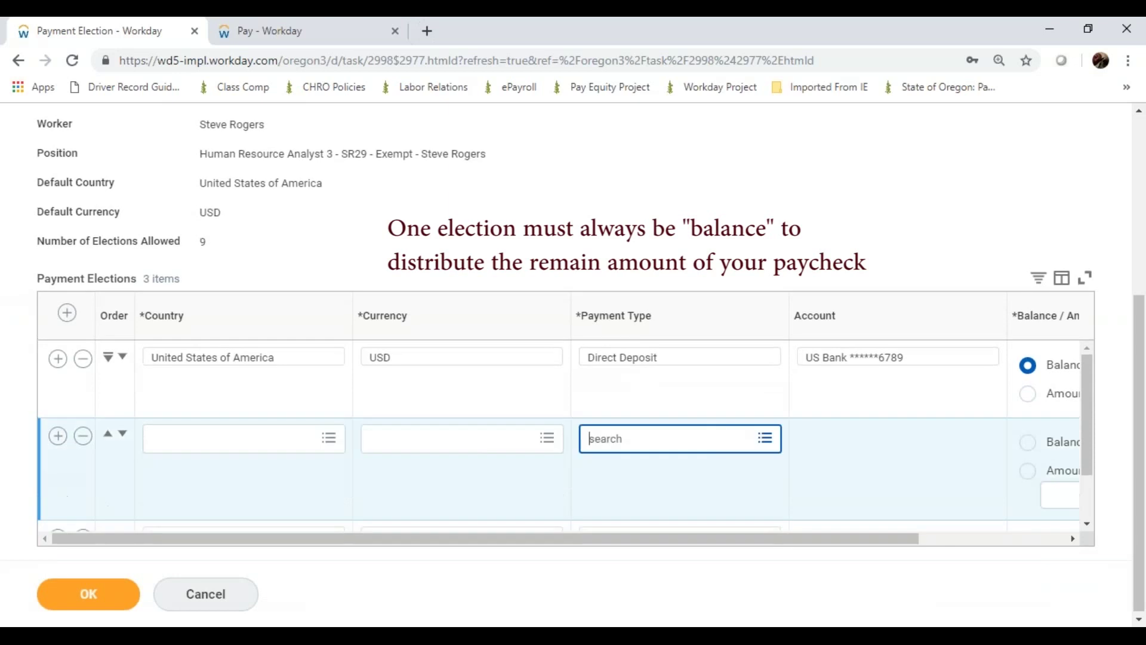
pyautogui.click(332, 454)
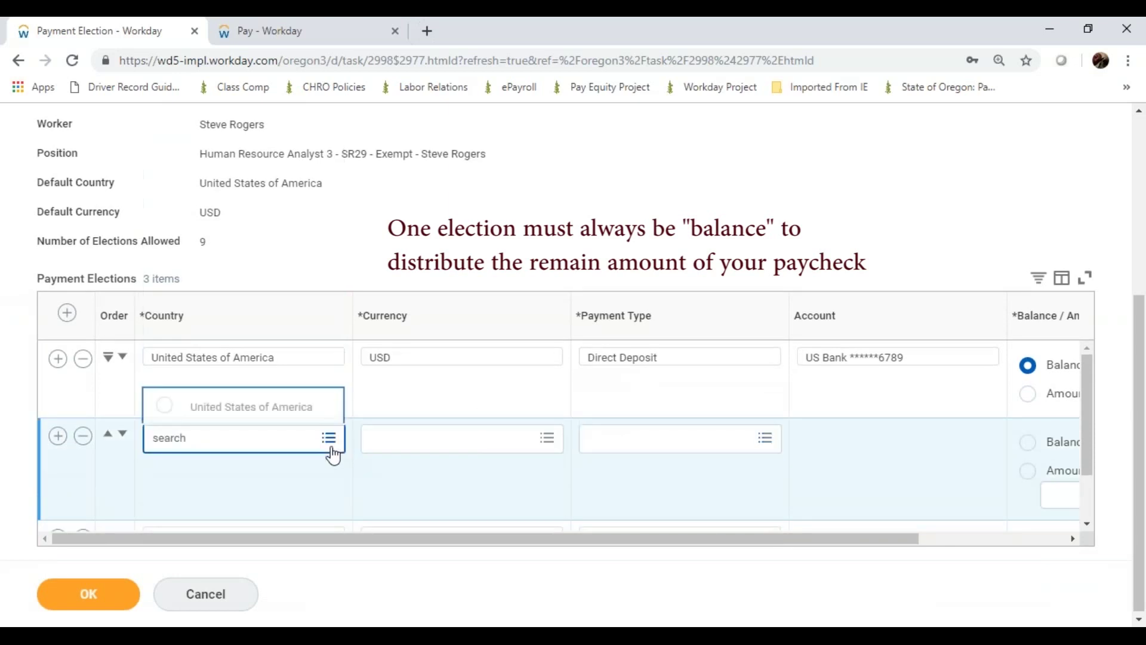
pyautogui.click(297, 415)
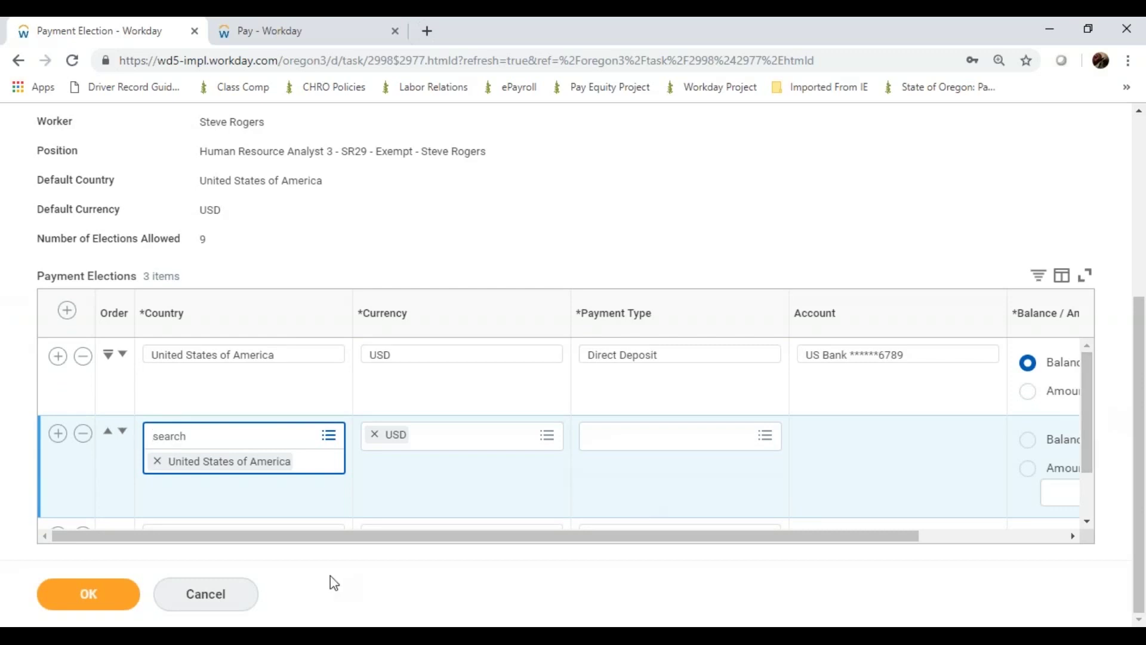
pyautogui.click(231, 593)
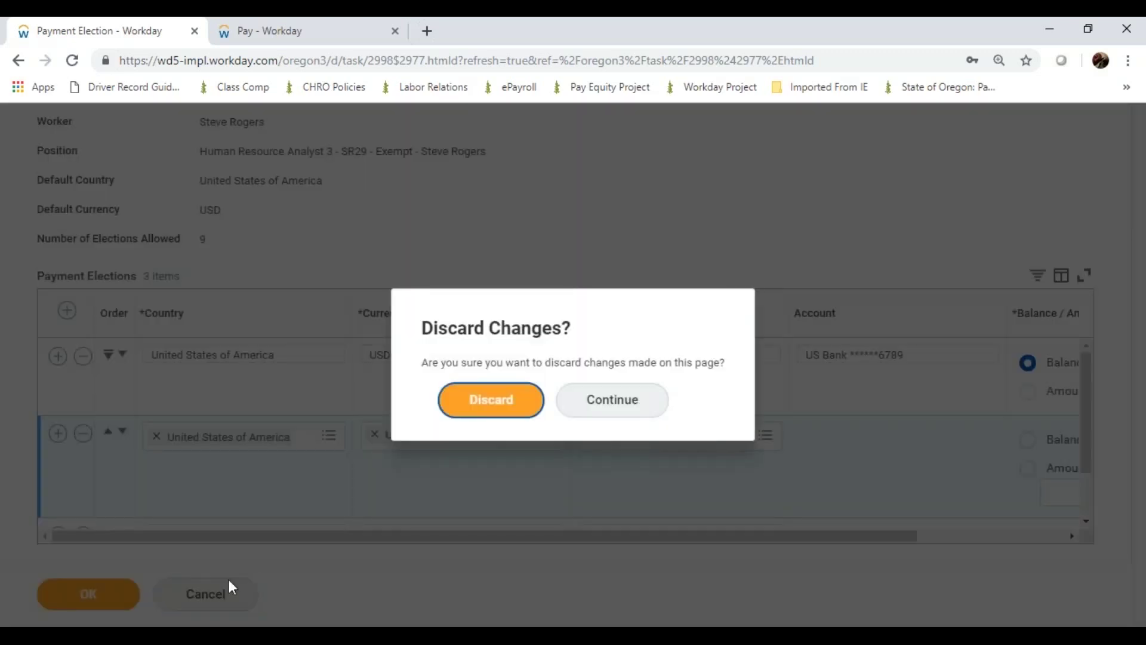
# Discard the unsaved edits and scroll to the single US Bank Balance election
pyautogui.click(495, 402)
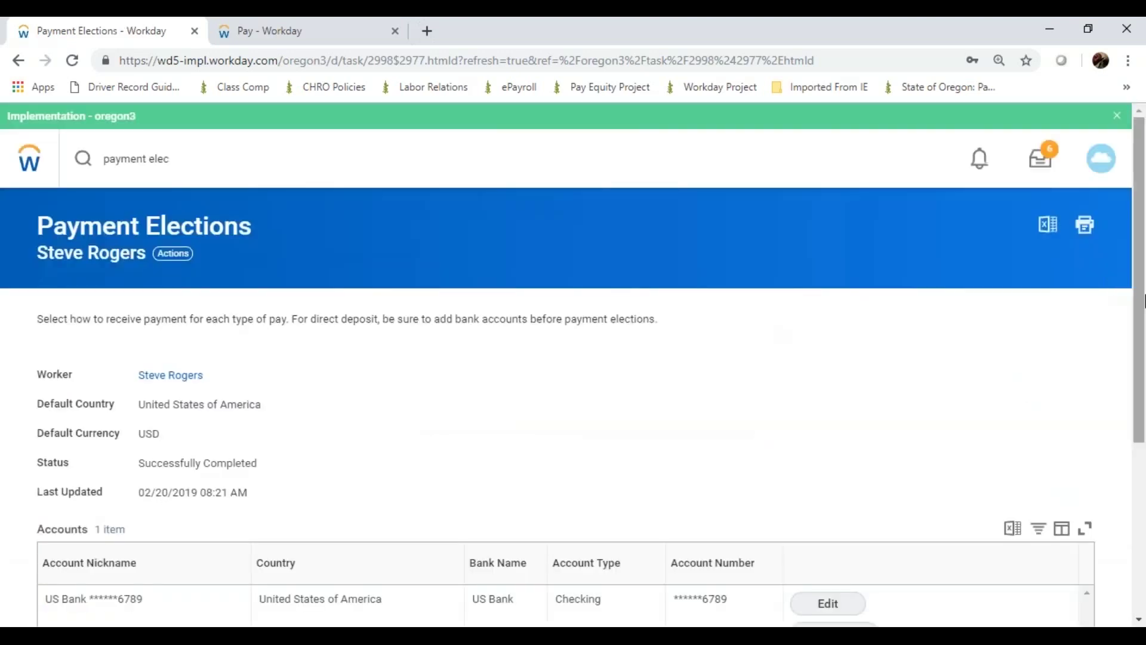
pyautogui.moveTo(1143, 304); pyautogui.dragTo(1124, 487)
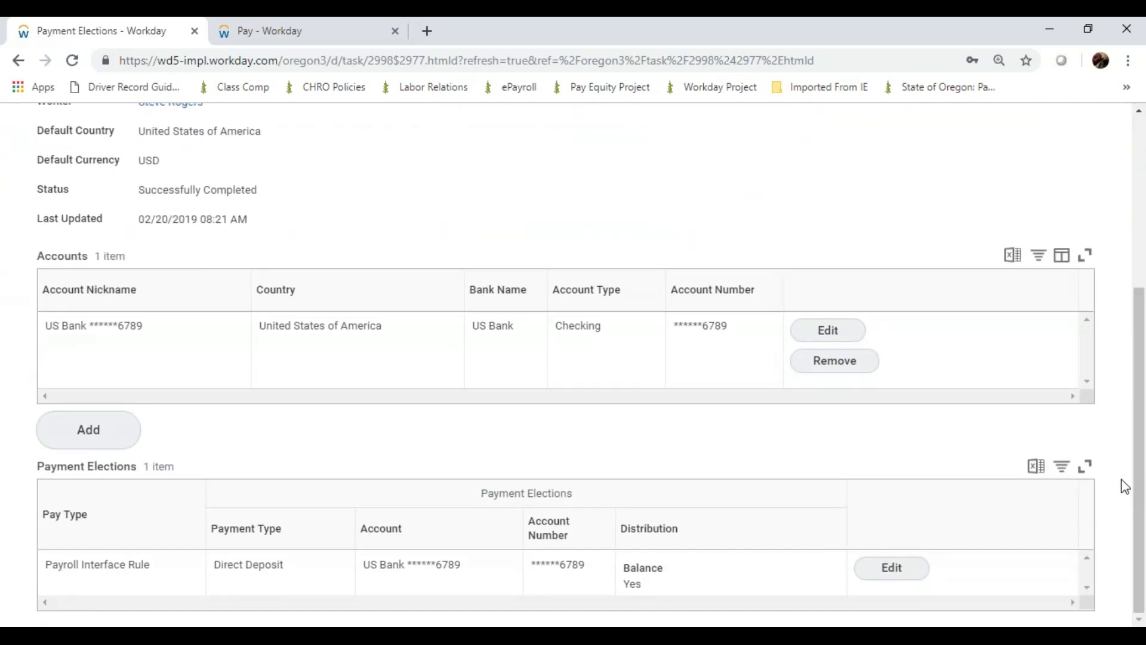